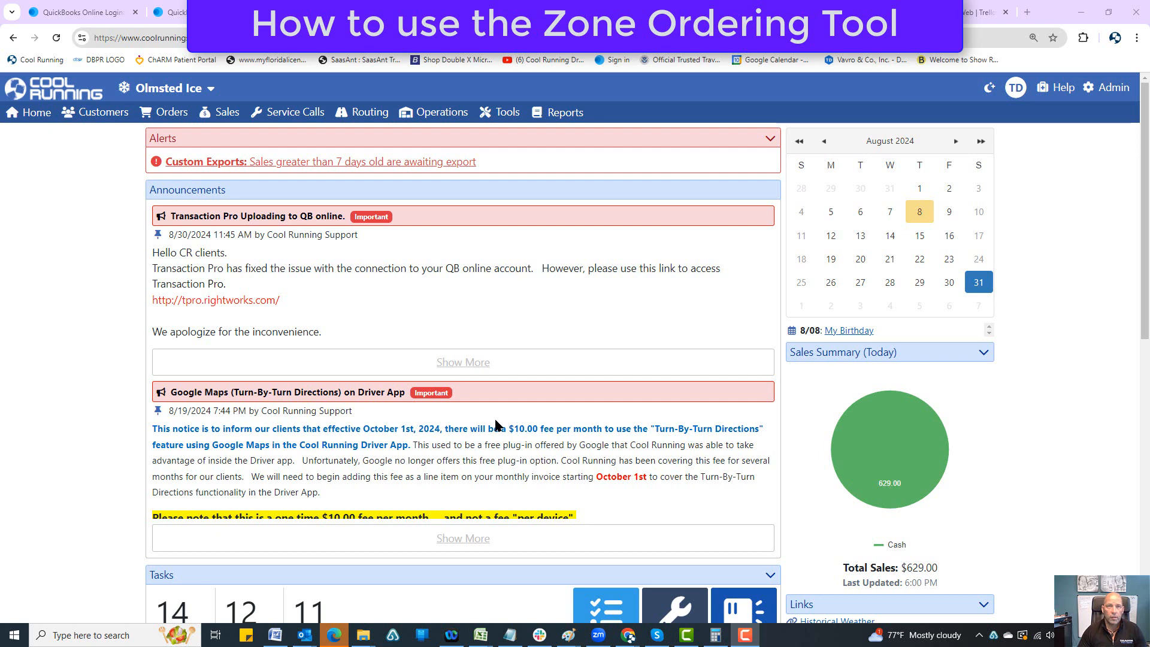
Step: Open the list of delivery zones in the Datawarehouse administration
mouse_move(1116, 90)
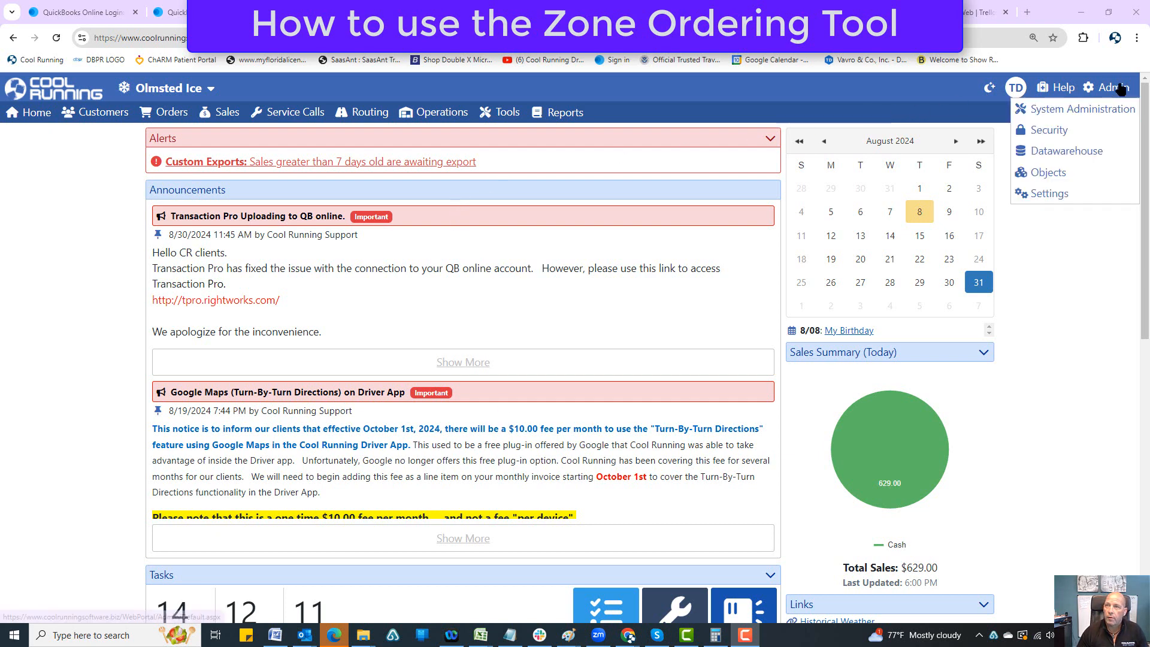
click(1042, 151)
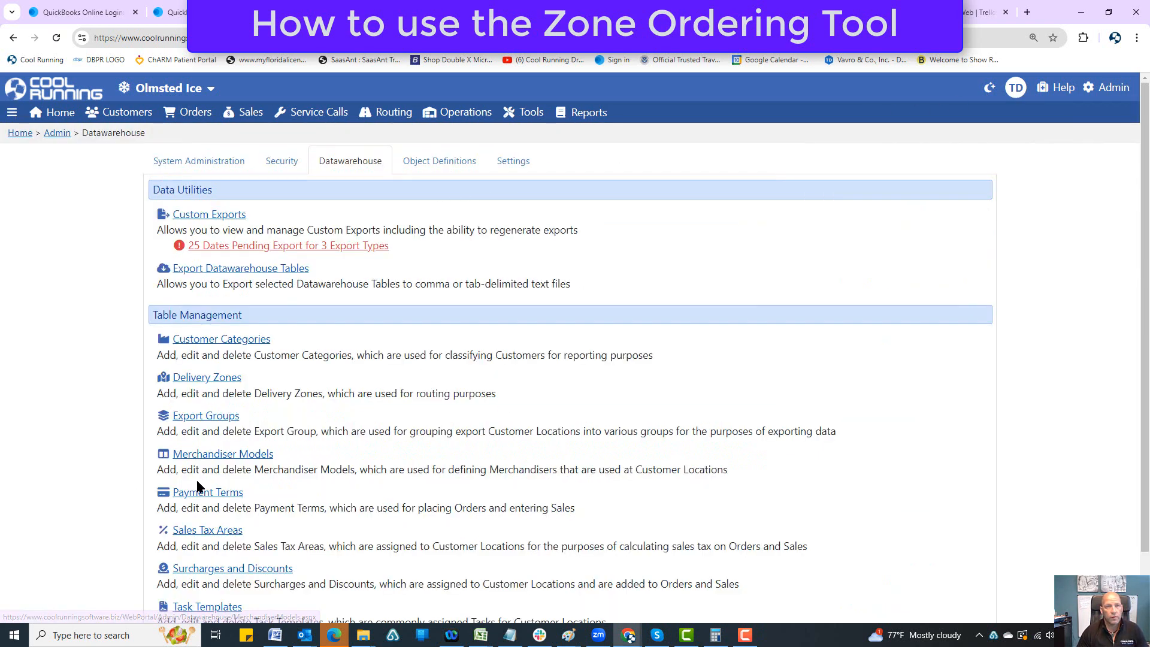
scroll(262, 254, down, 2)
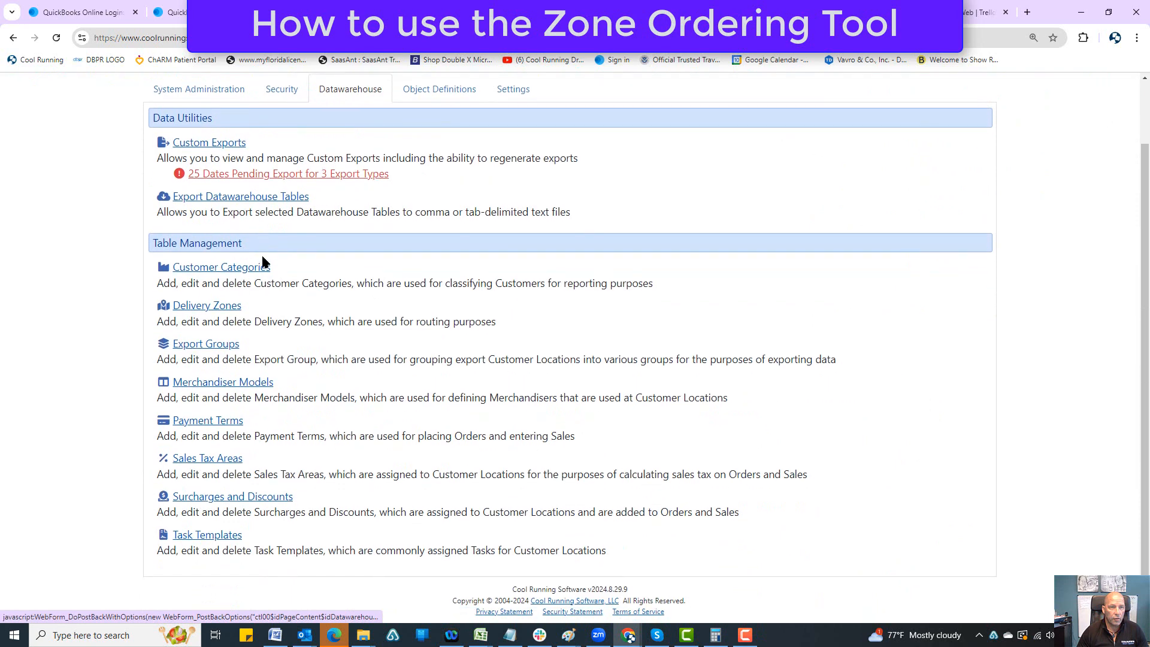
click(204, 308)
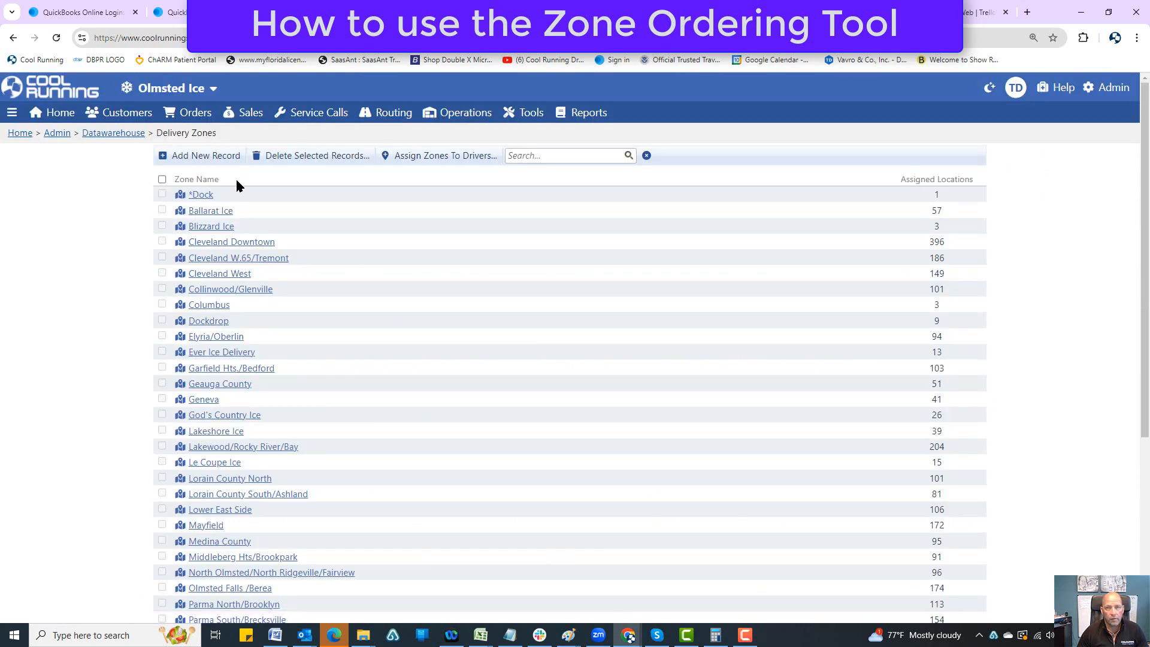
Step: Open the Youngstown delivery zone and bring up its location routing order, looking through the unassigned locations
scroll(272, 377, down, 5)
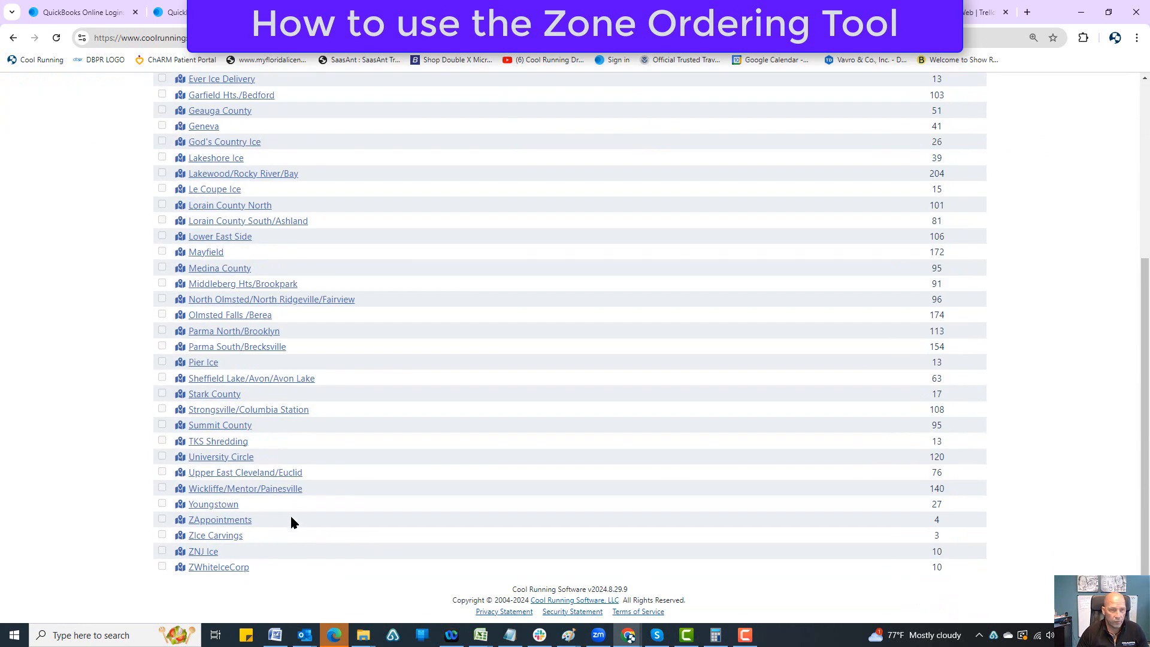
click(221, 507)
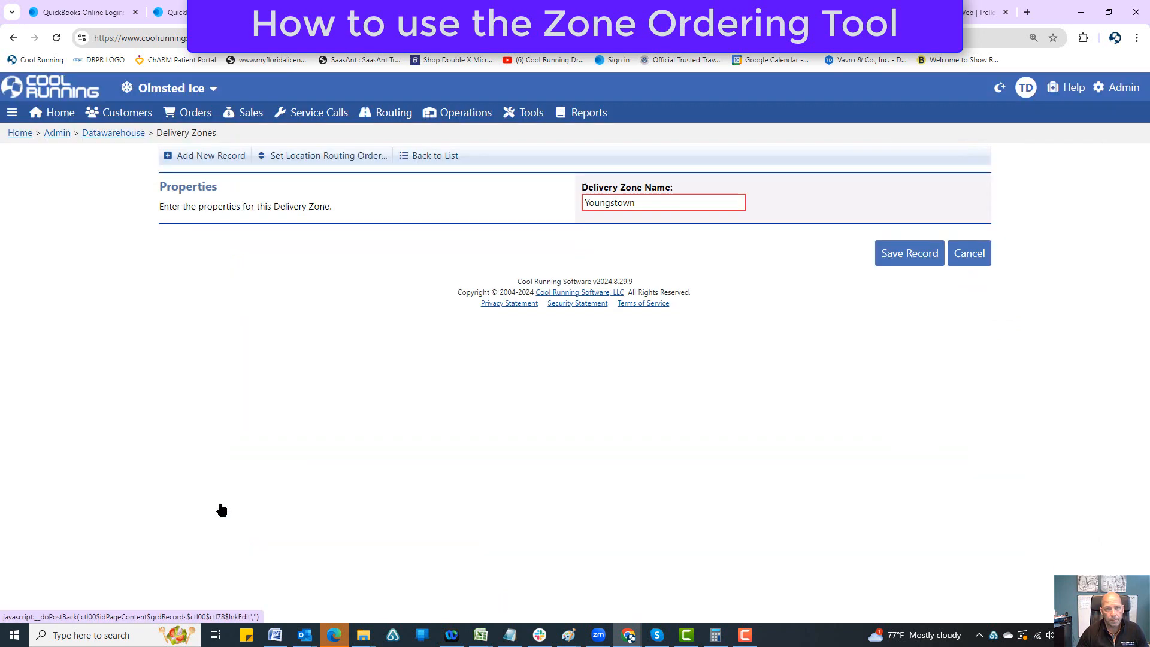
click(300, 158)
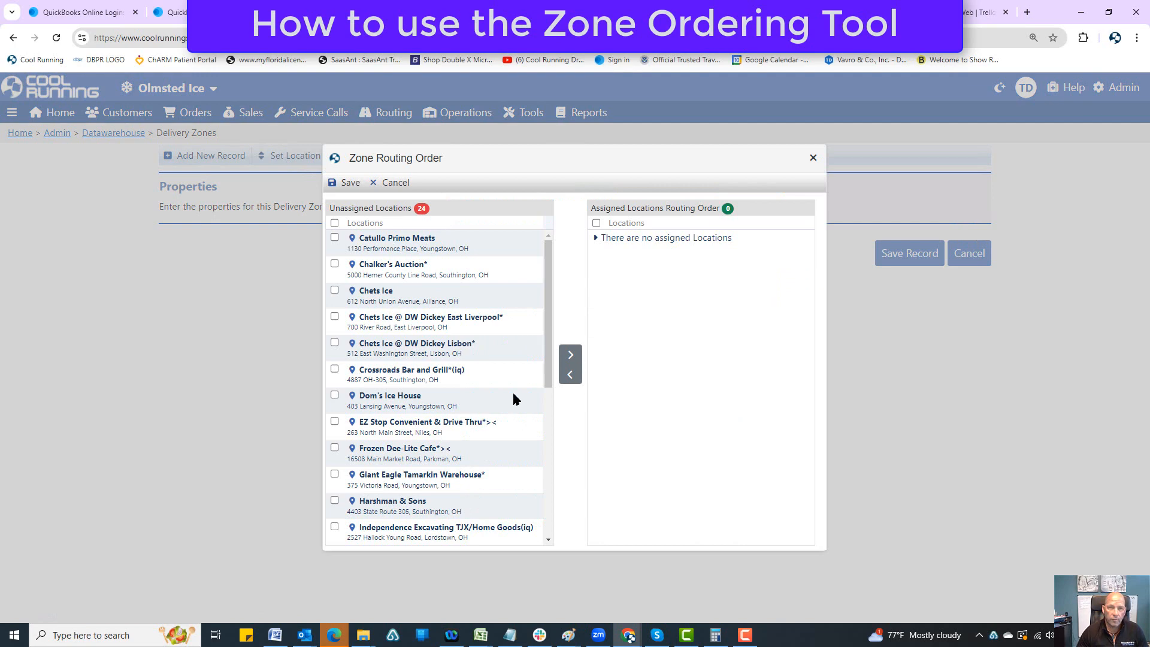
drag(548, 349, 503, 318)
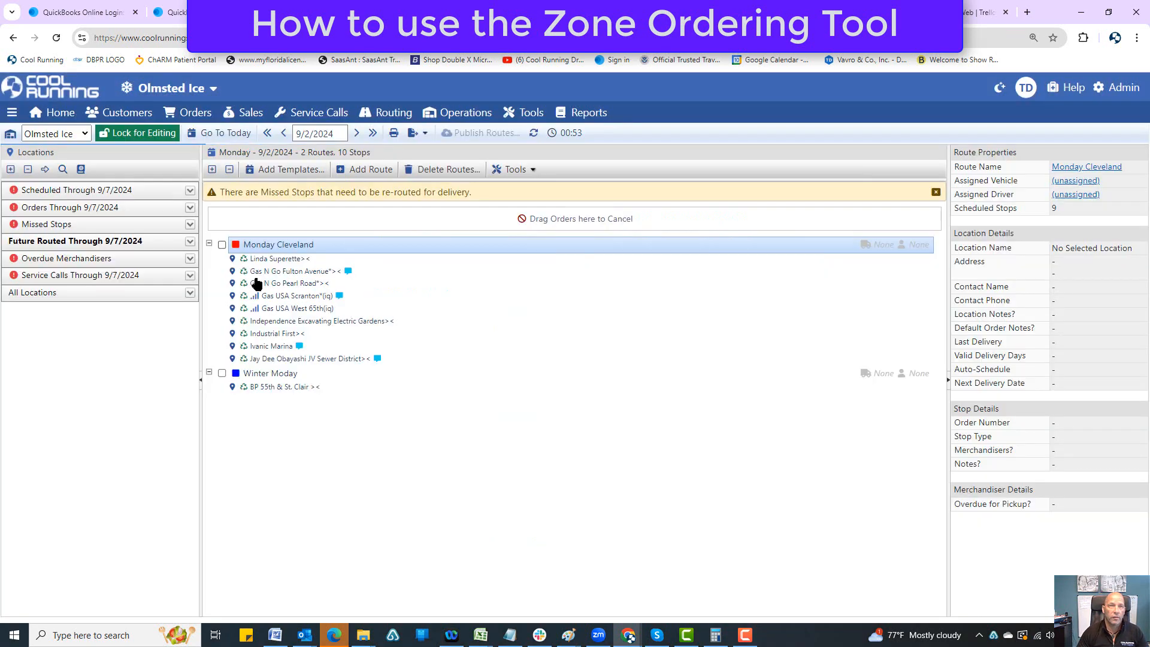
Step: View the Linda Superette stop on the Monday Cleveland route and its location record, and return to Youngstown's zone routing order
click(253, 259)
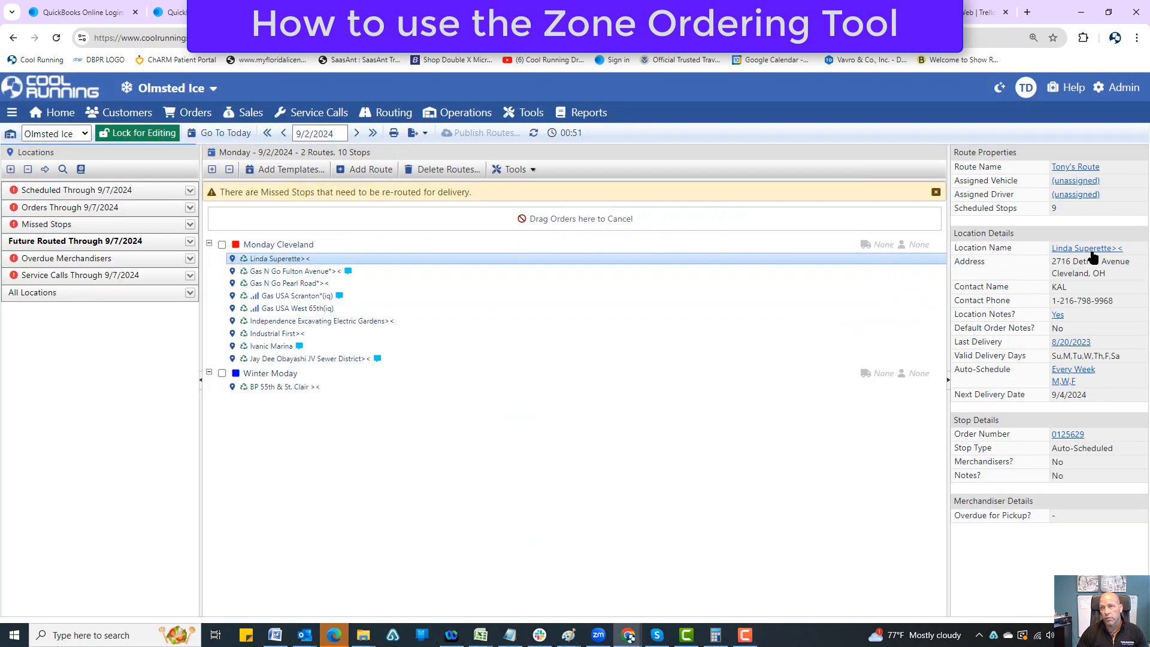
click(1092, 249)
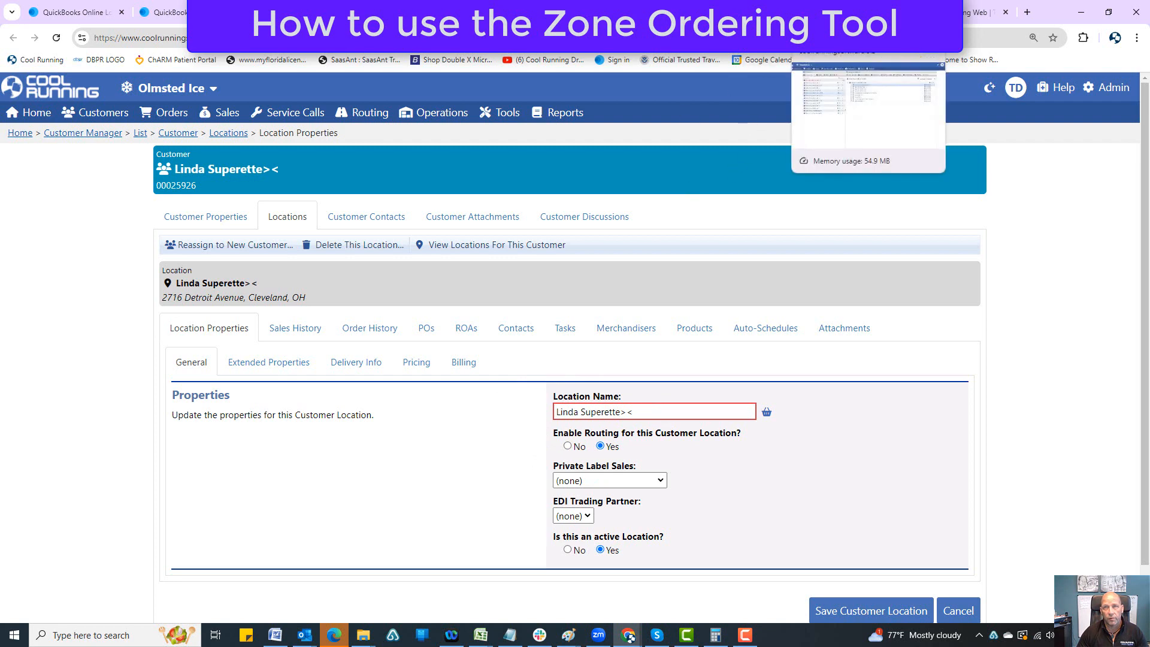
click(845, 12)
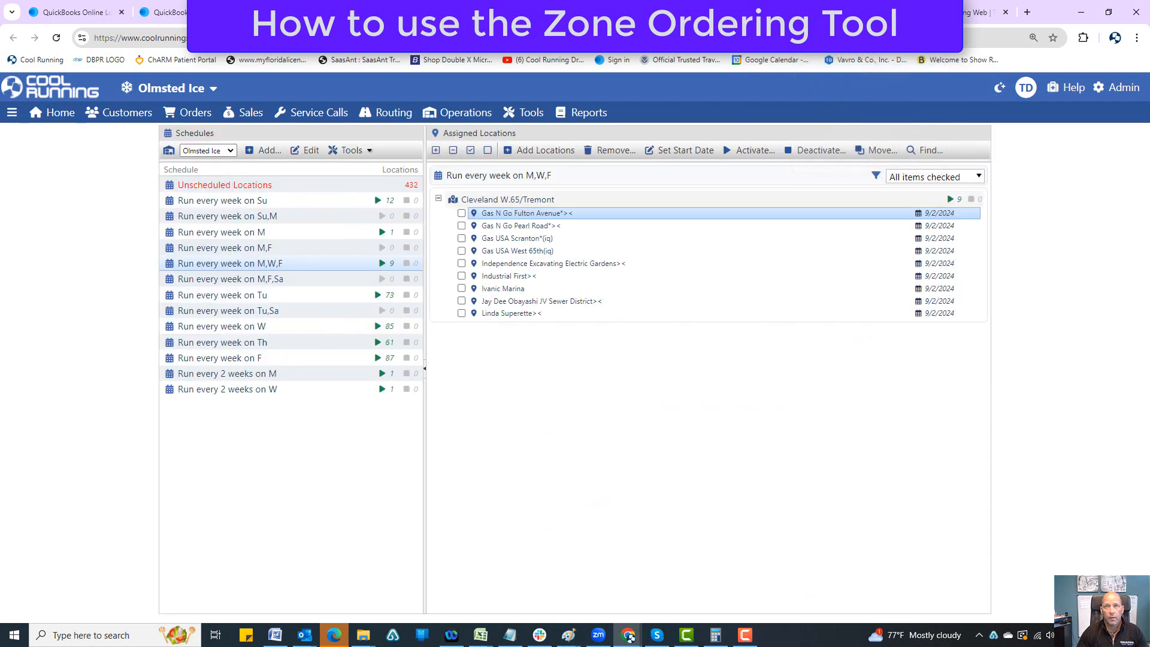
click(740, 12)
click(629, 12)
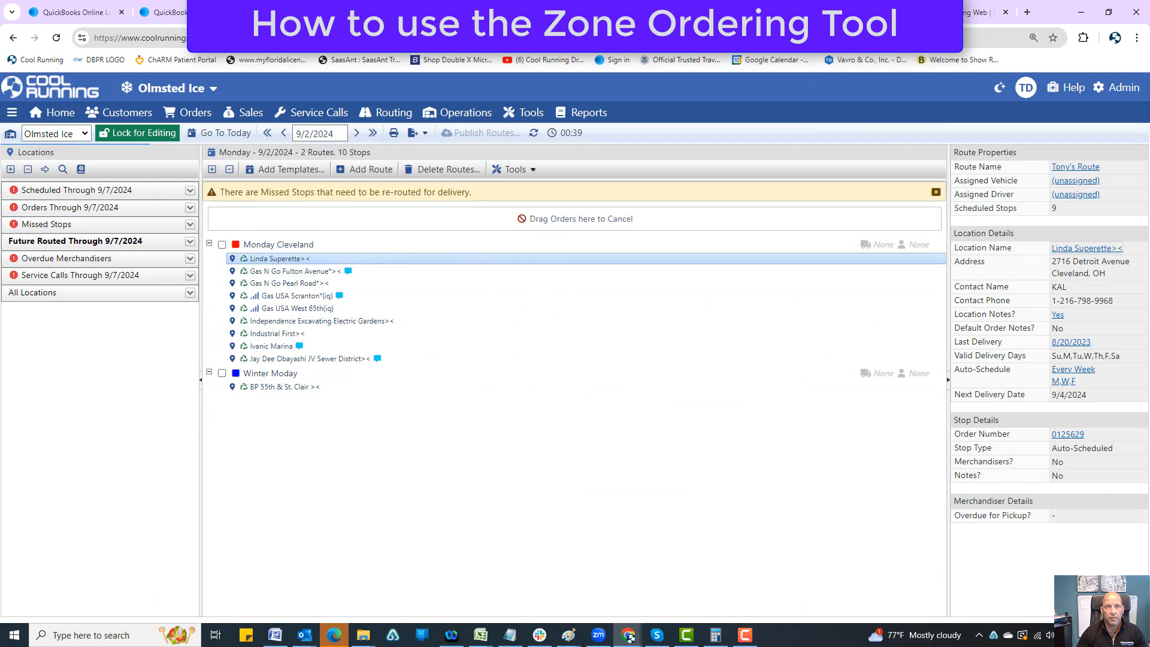
click(518, 12)
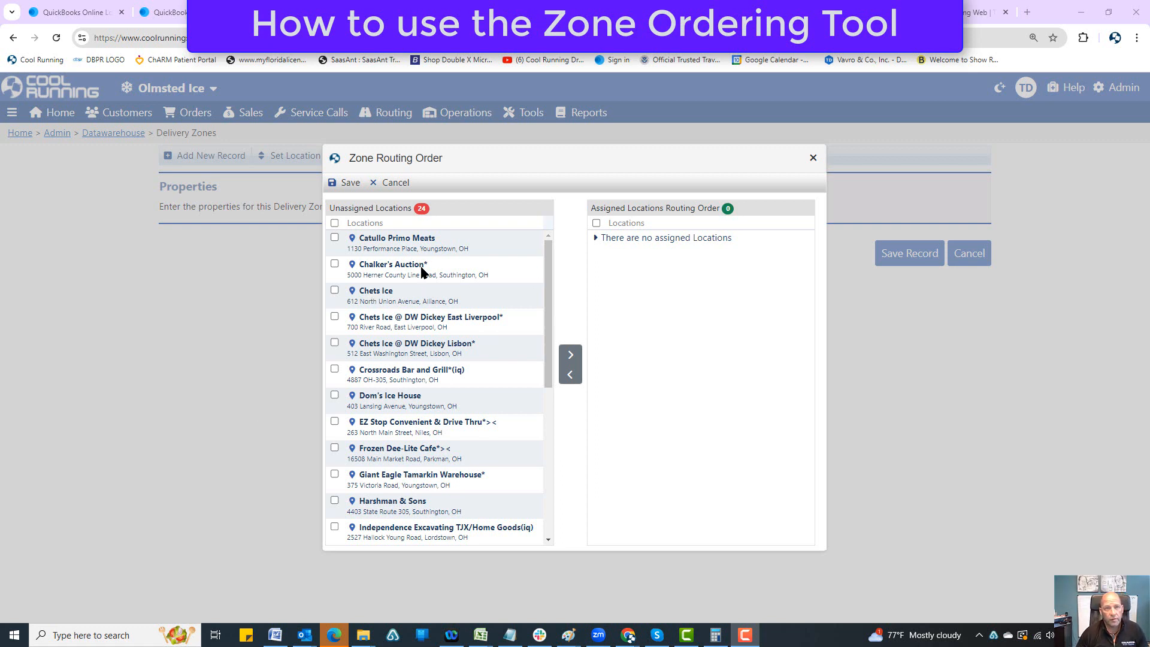
Step: Assign Catullo Primo Meats, Chets Ice @ DW Dickey Lisbon and EZ Stop Convenient & Drive Thru, in that order, to the zone routing order
click(335, 239)
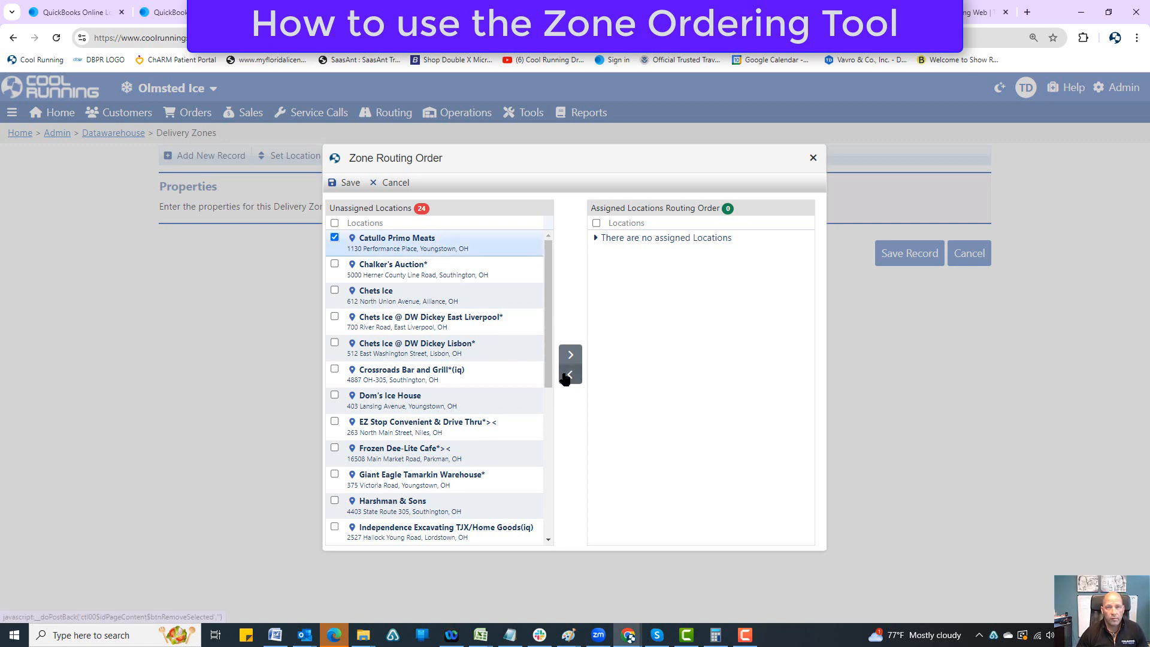
click(570, 355)
click(335, 317)
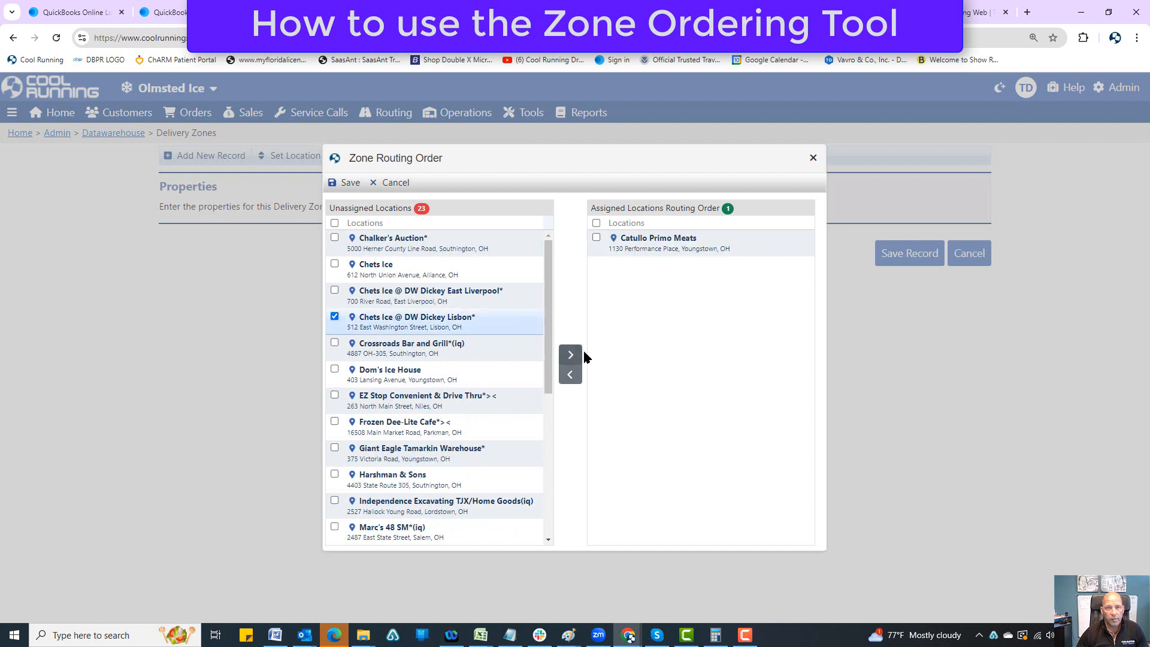
click(570, 355)
click(378, 377)
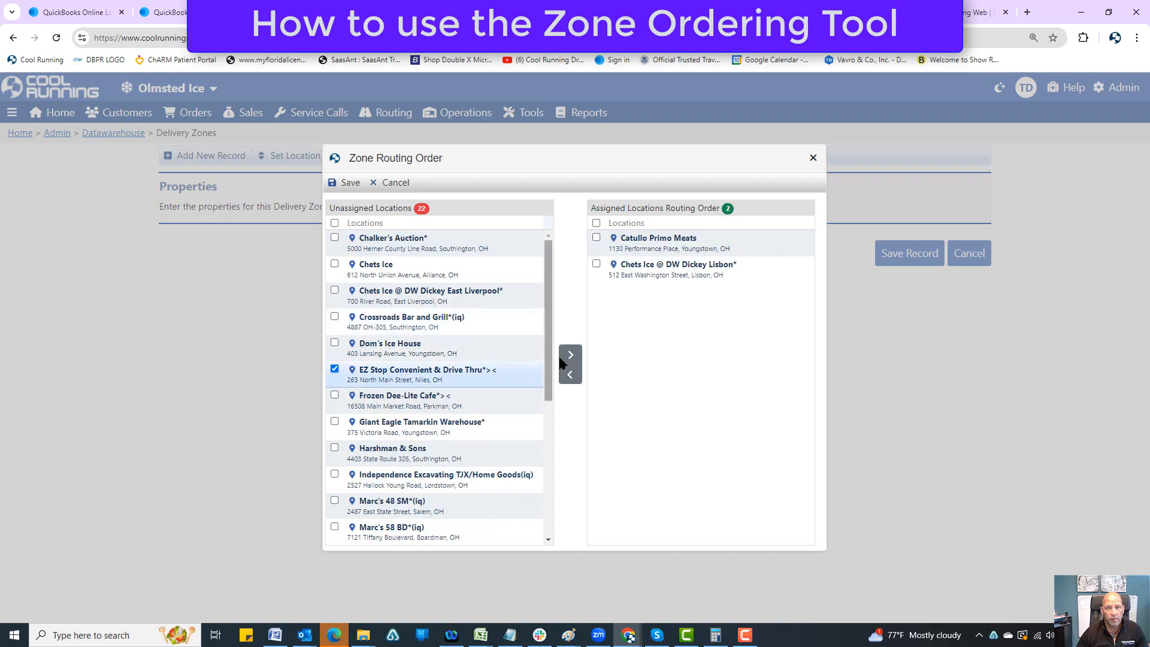
click(571, 356)
Step: Append Giant Eagle Tamarkin Warehouse, Harshman & Sons, Chets Ice @ DW Dickey East Liverpool and Marc's 59 AT, in that order, to the assigned locations
click(362, 399)
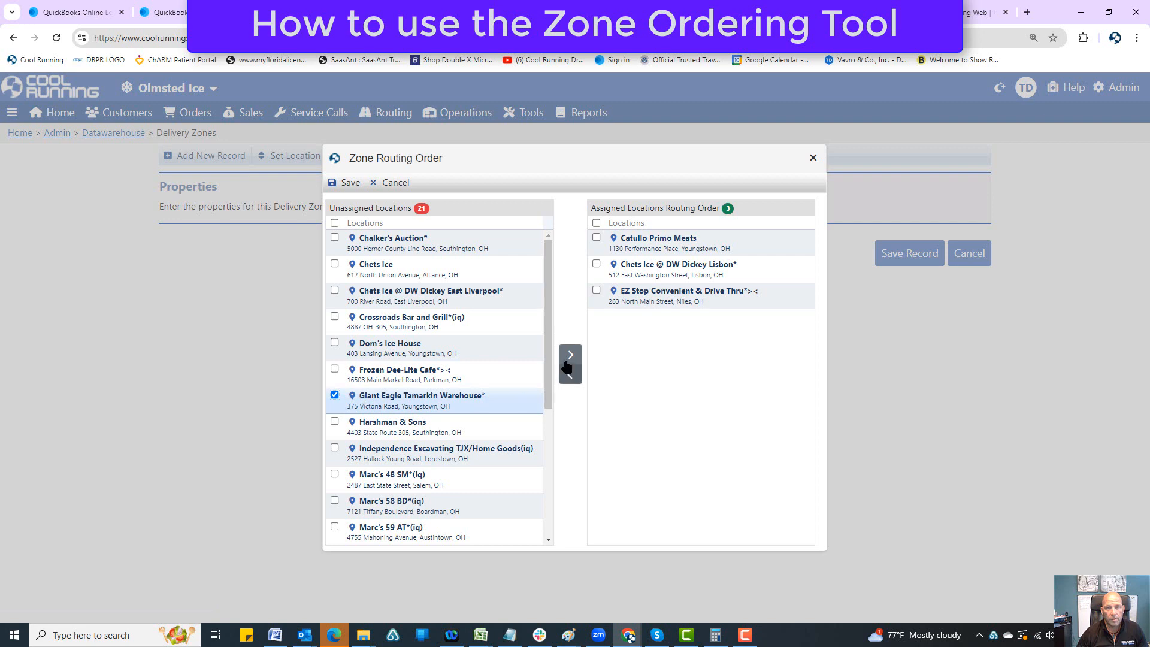
click(571, 355)
click(334, 396)
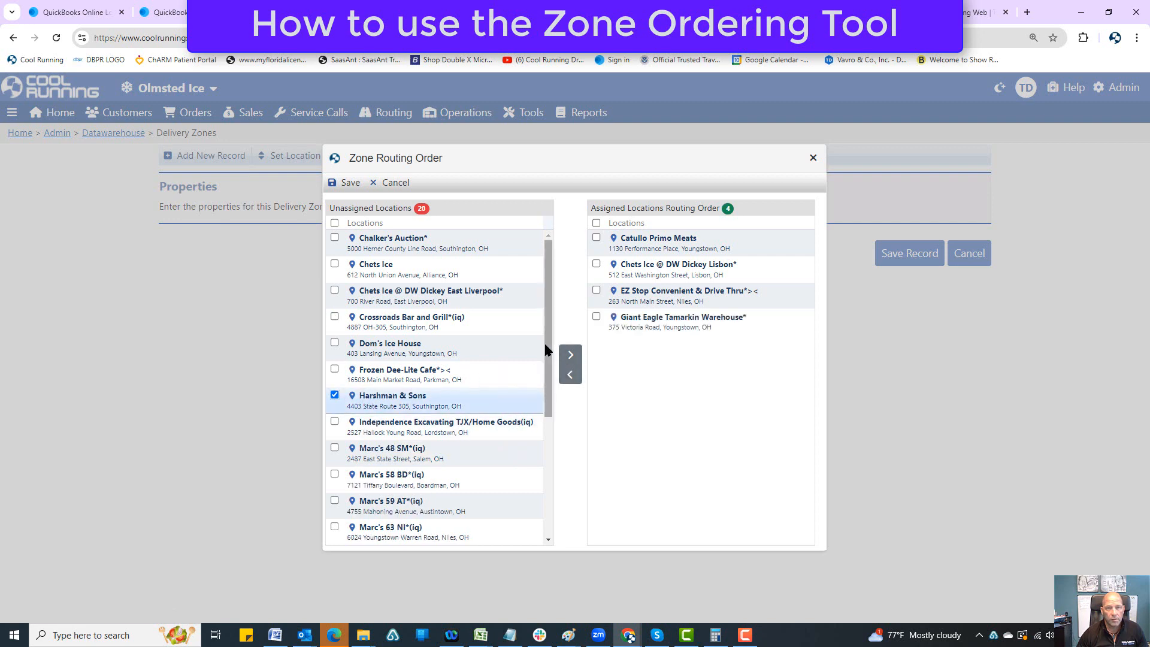
click(571, 355)
click(341, 290)
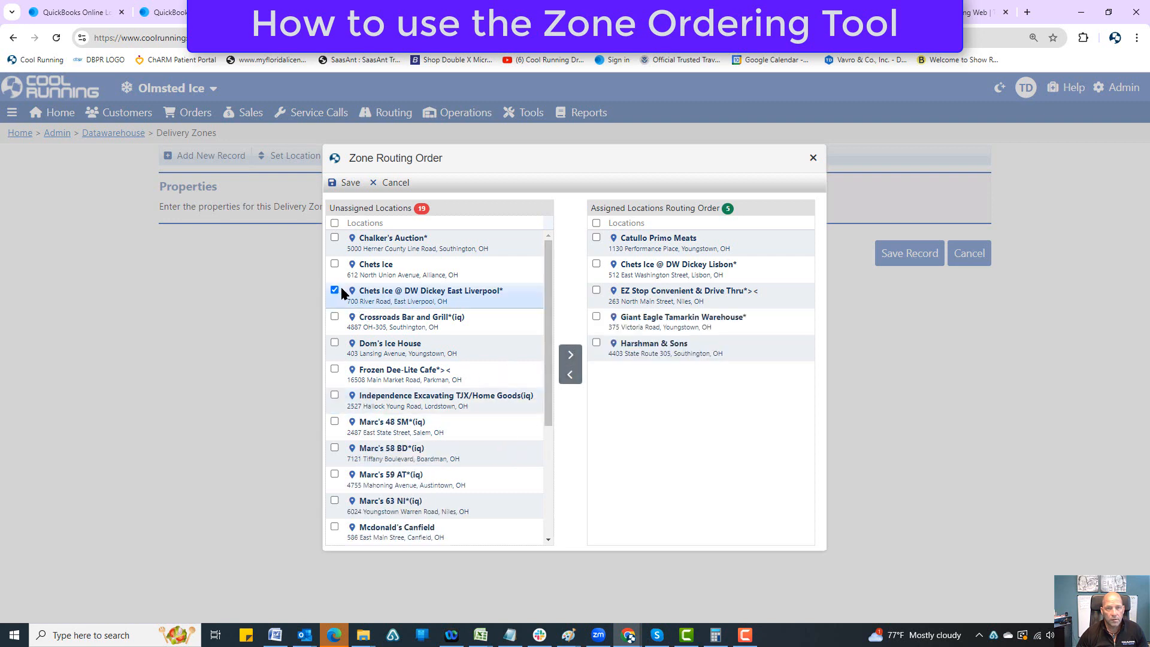
click(577, 357)
click(334, 447)
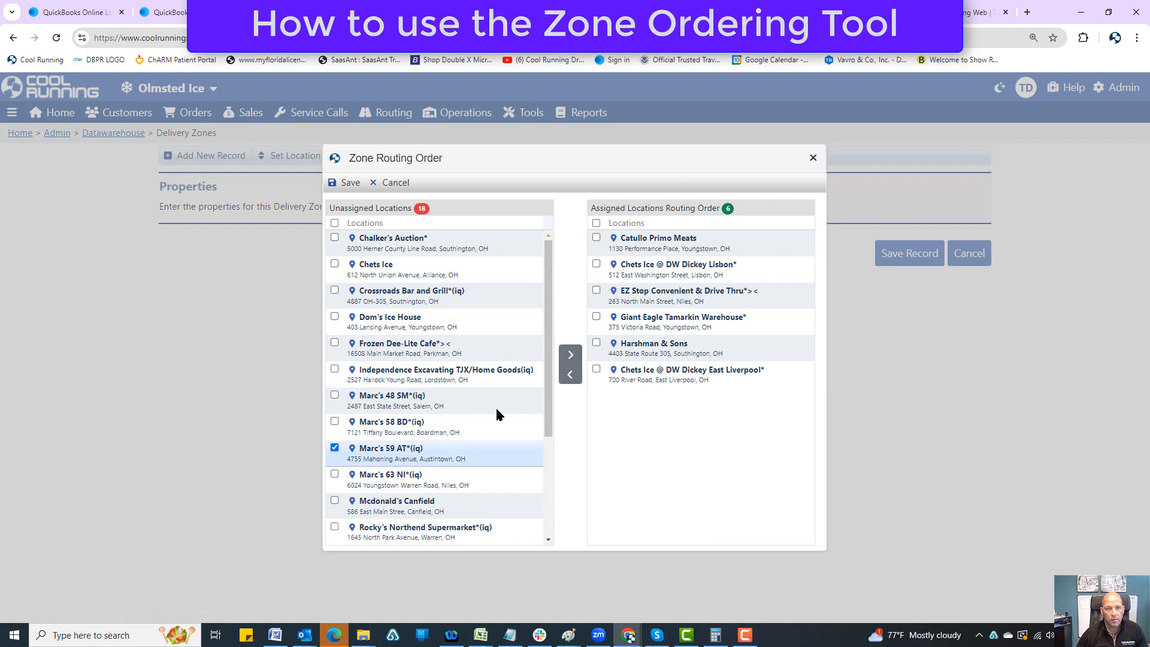
click(570, 359)
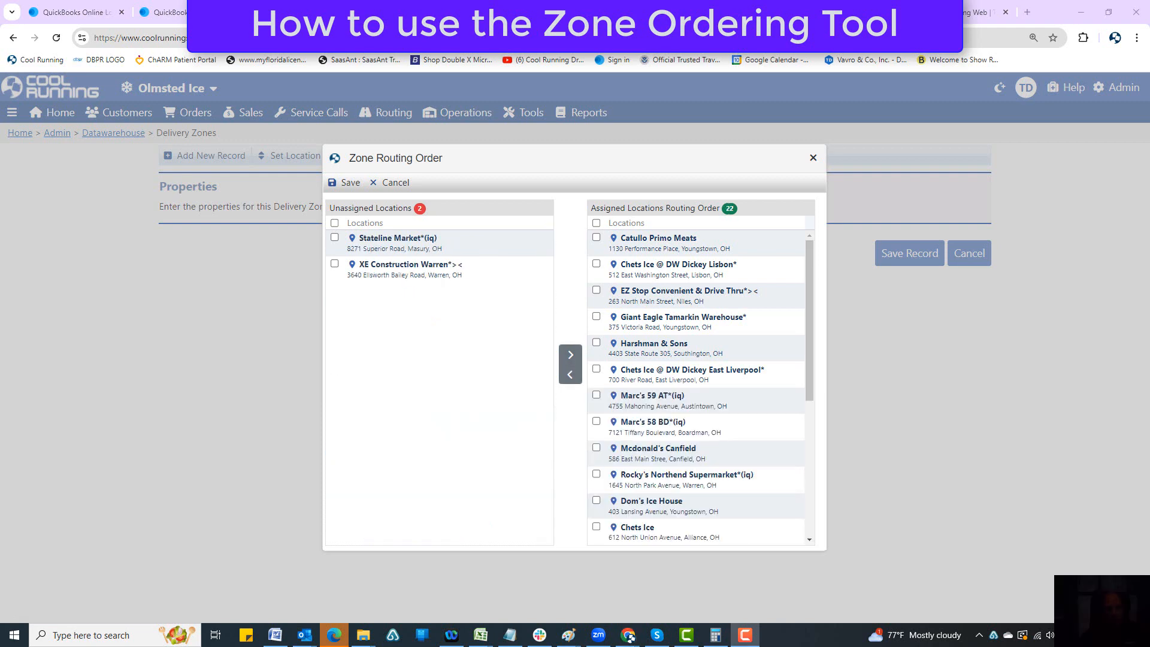
Step: Assign the remaining locations, Stateline Market followed by XE Construction Warren, to the routing order
click(335, 238)
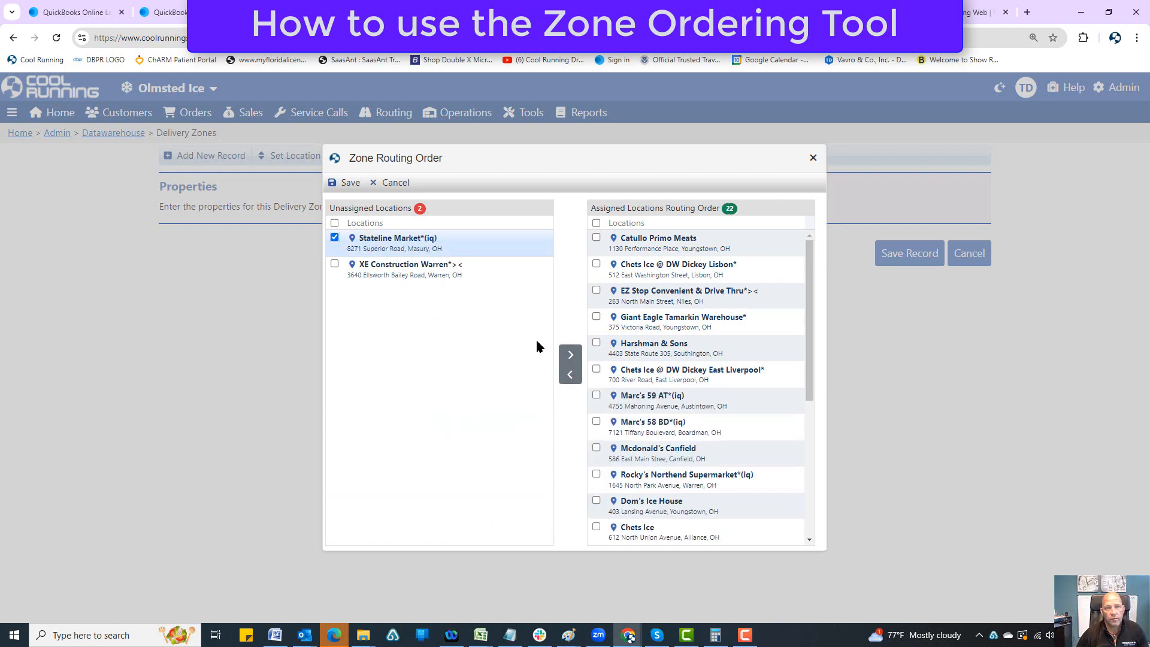
click(570, 354)
click(335, 239)
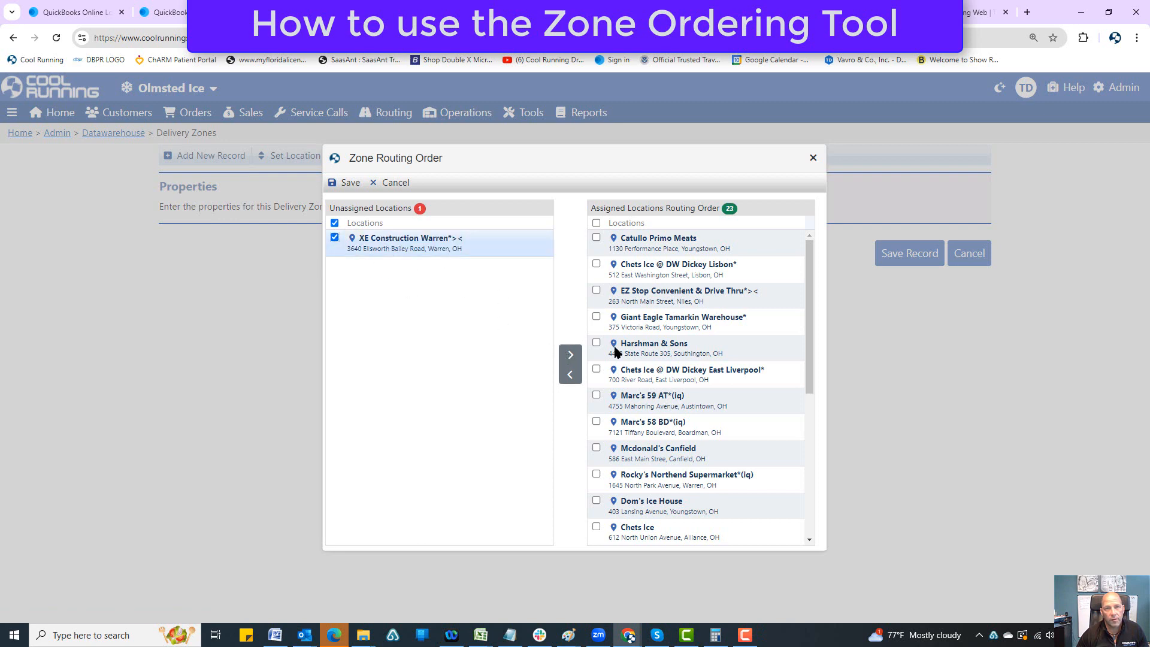
click(571, 355)
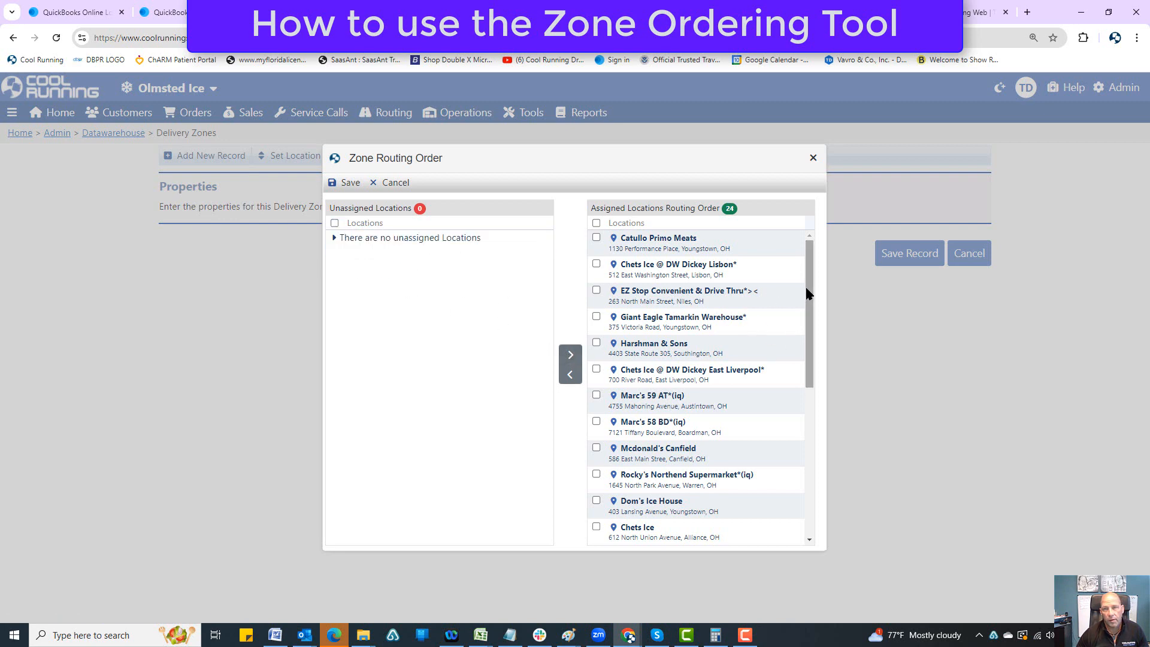
Step: Unassign Spartan Race Garretsville 2019 and reassign it so that it comes last in the routing order
drag(809, 287, 844, 479)
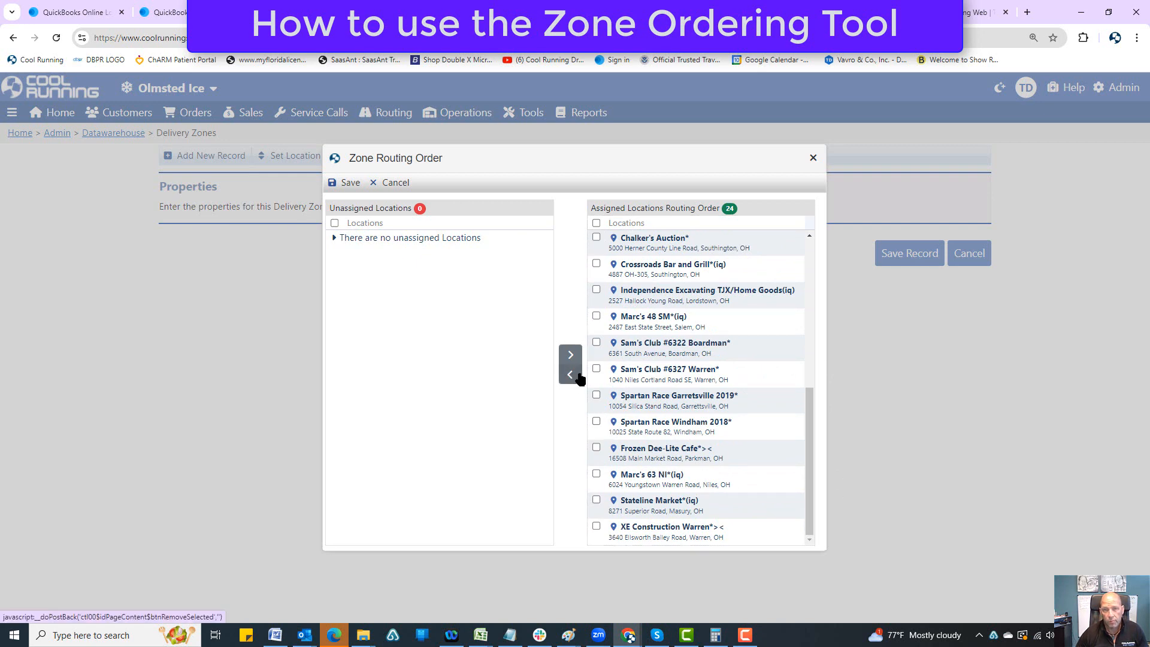
click(597, 396)
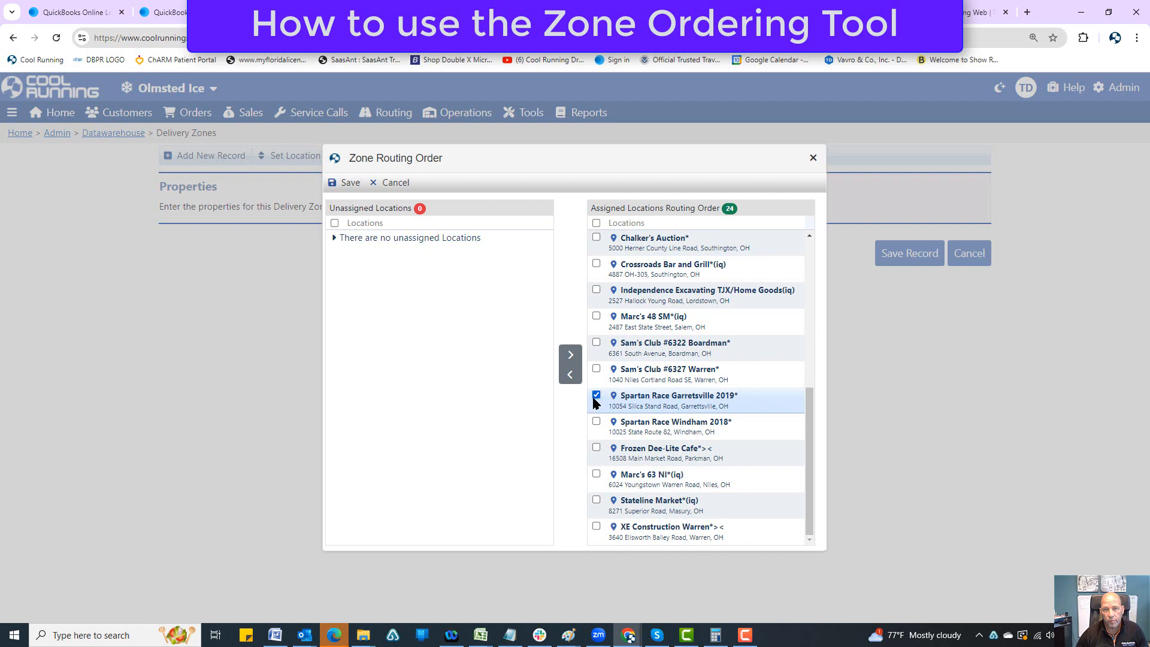
click(570, 375)
click(334, 240)
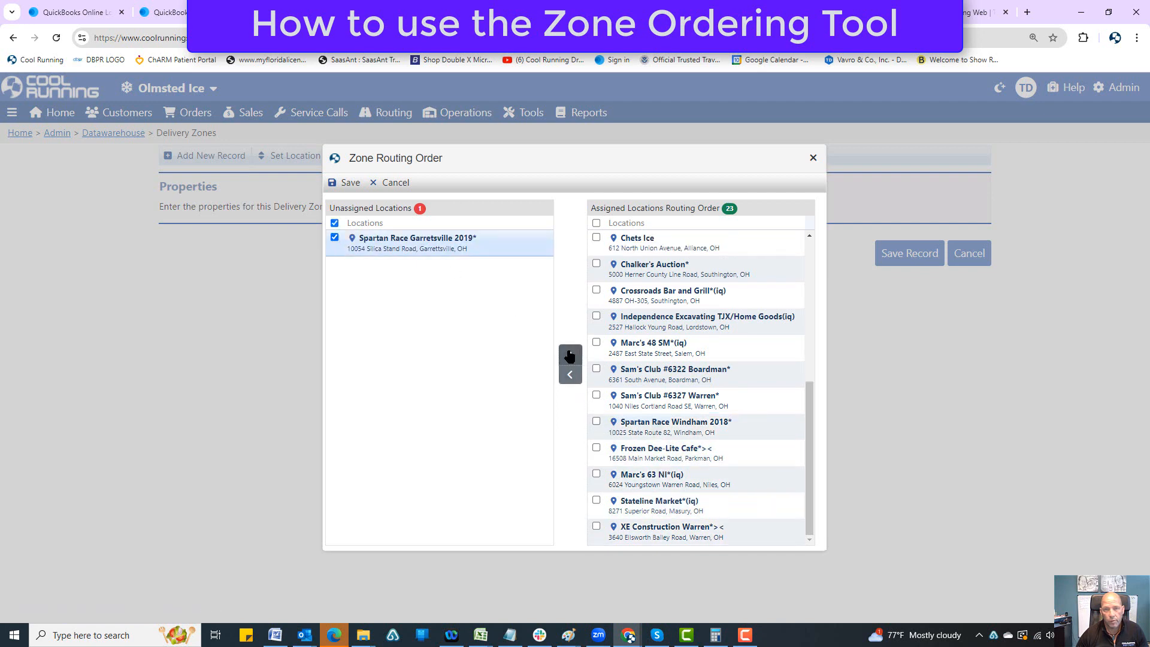
click(571, 354)
Step: Reorder the assigned locations, placing Frozen Dee-Lite Cafe directly after Chalker's Auction and Independence Excavating TJX/Home Goods directly after Spartan Race Windham 2018
click(604, 330)
drag(662, 334, 719, 294)
click(596, 422)
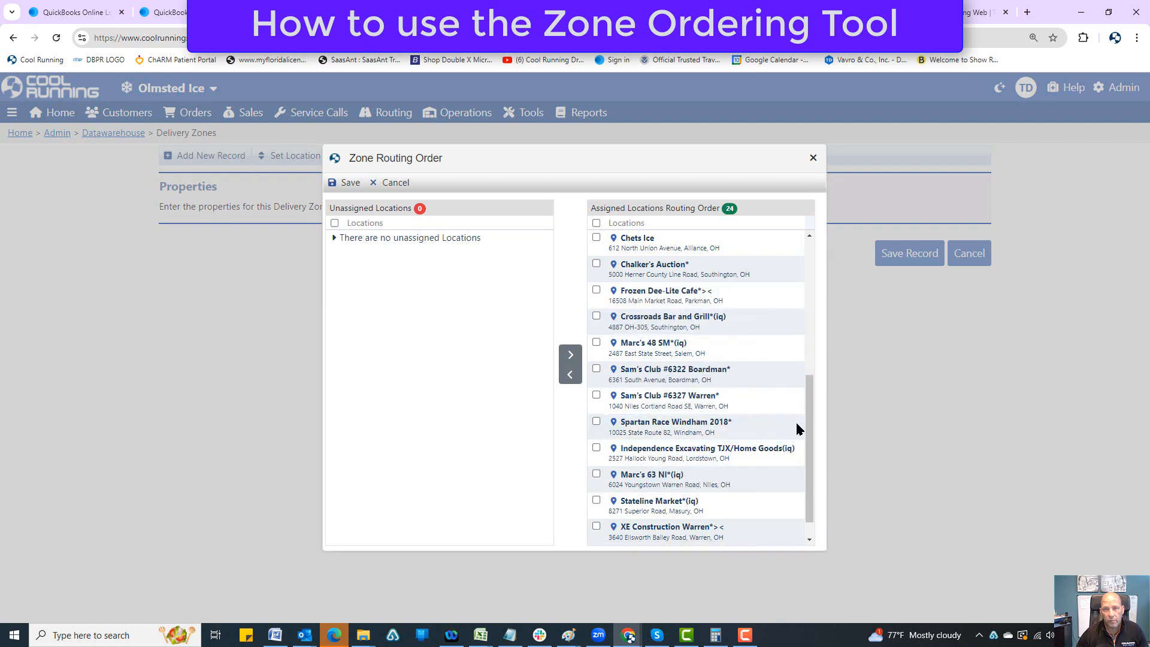
Step: Move Stateline Market directly below Marc's 48 SM and Spartan Race Windham 2018 directly above it, and save the zone routing order
scroll(814, 429, down, 1)
click(598, 475)
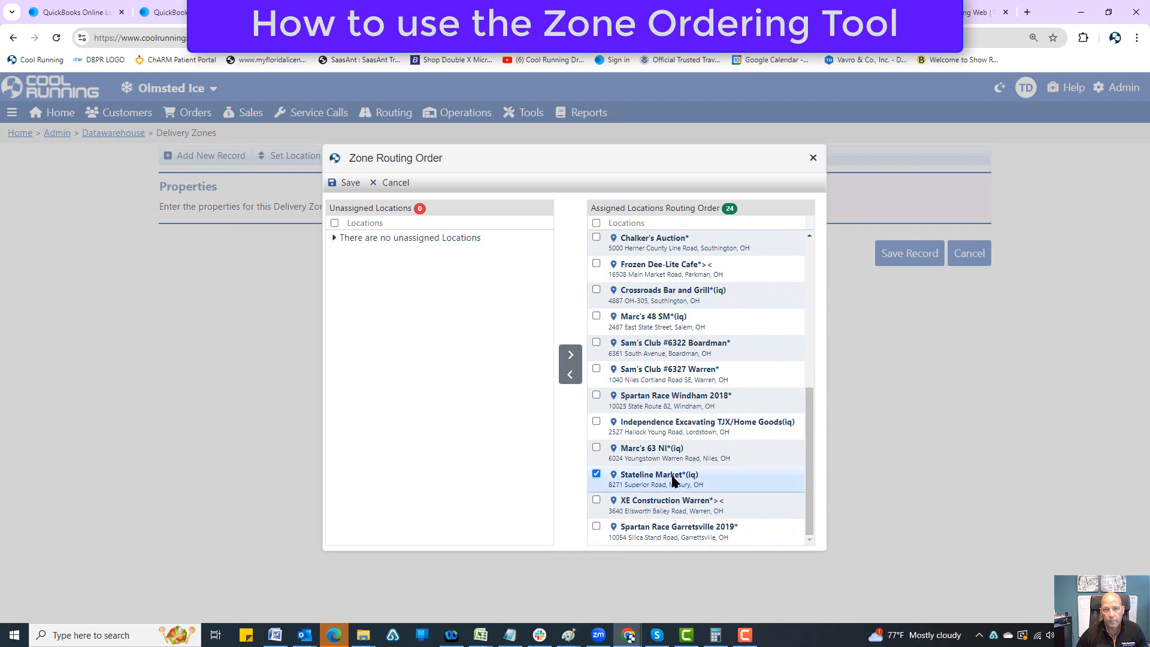
drag(653, 479, 671, 347)
click(596, 422)
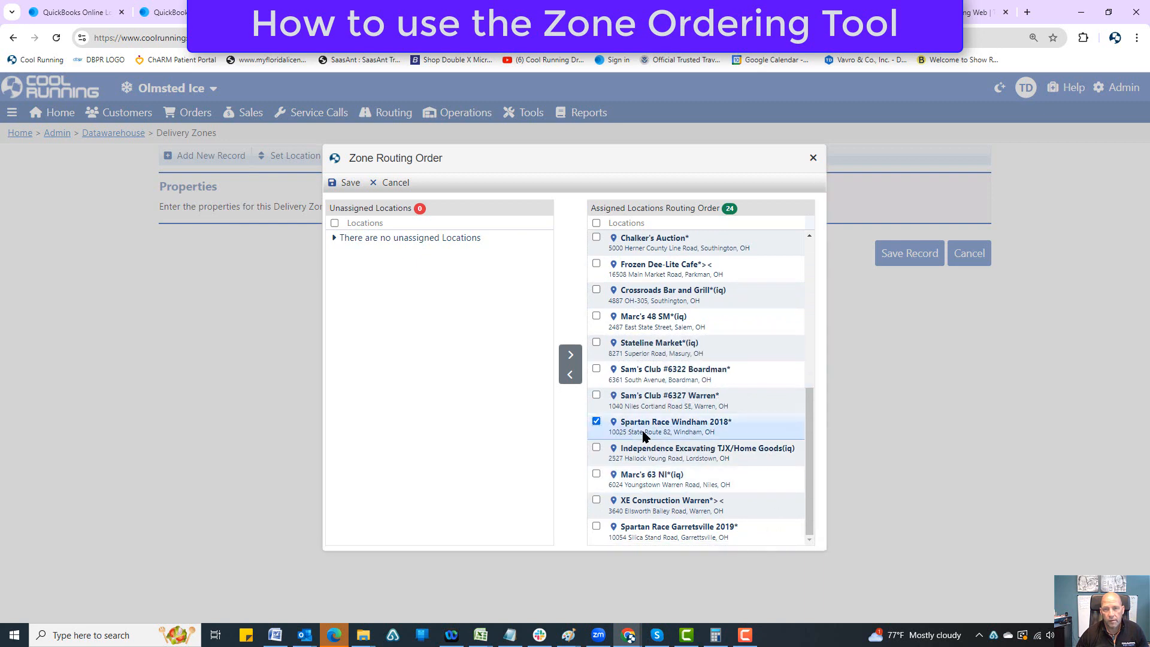
drag(669, 446, 689, 317)
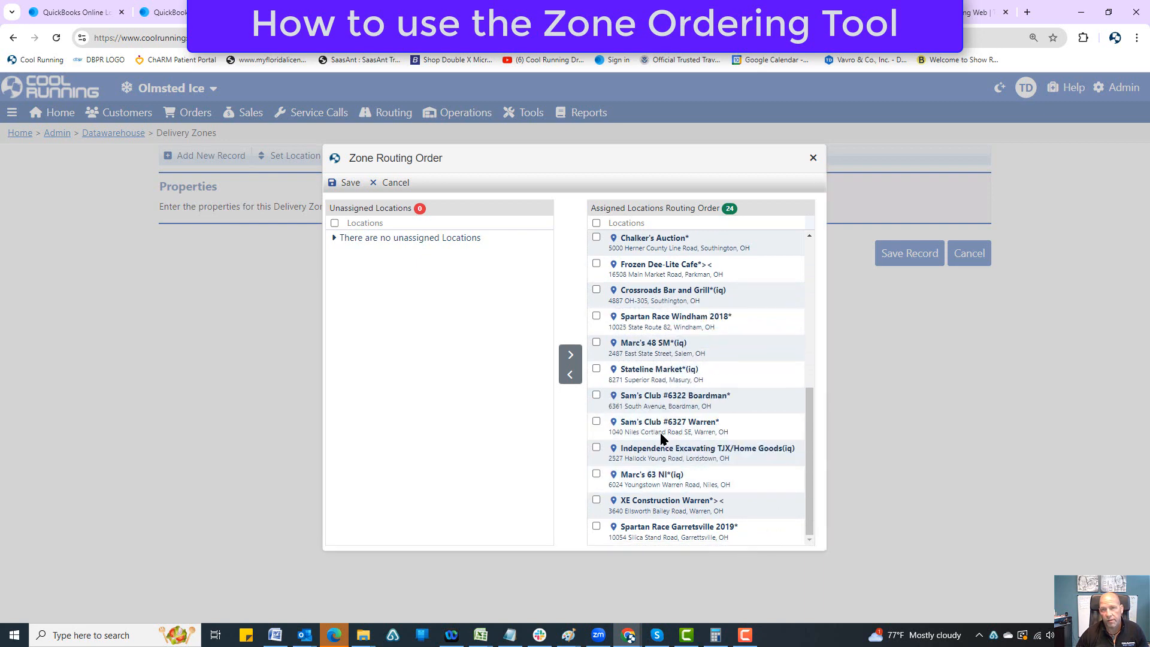
click(352, 184)
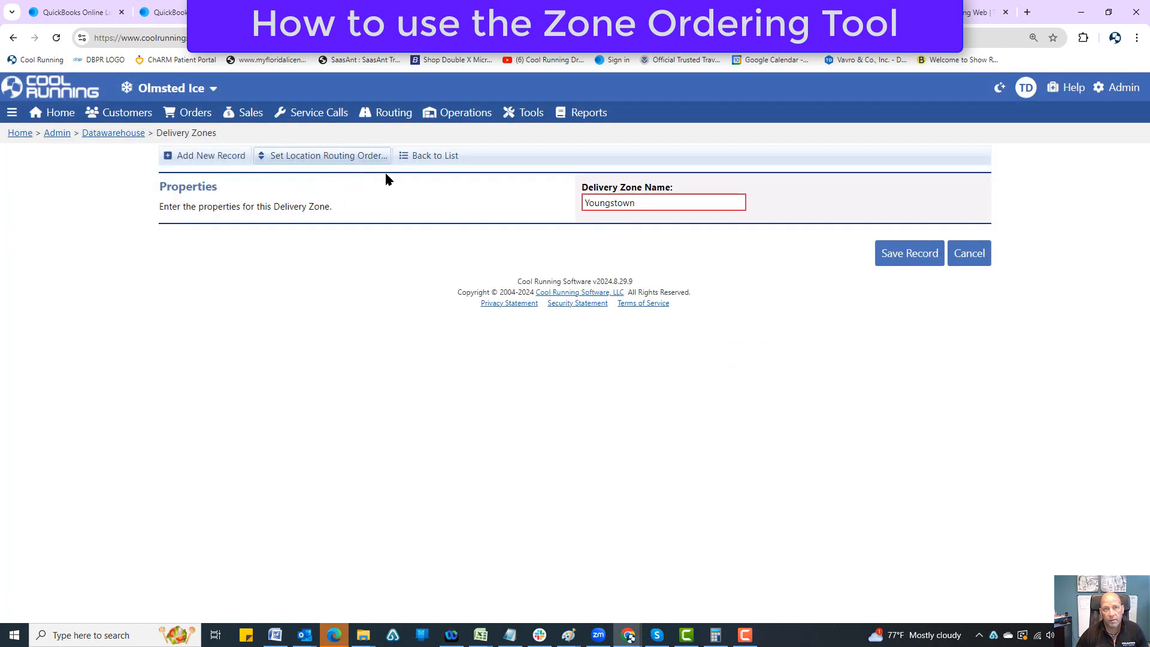
Step: Reopen Youngstown's location routing order to check the saved sequence, and close it
click(347, 161)
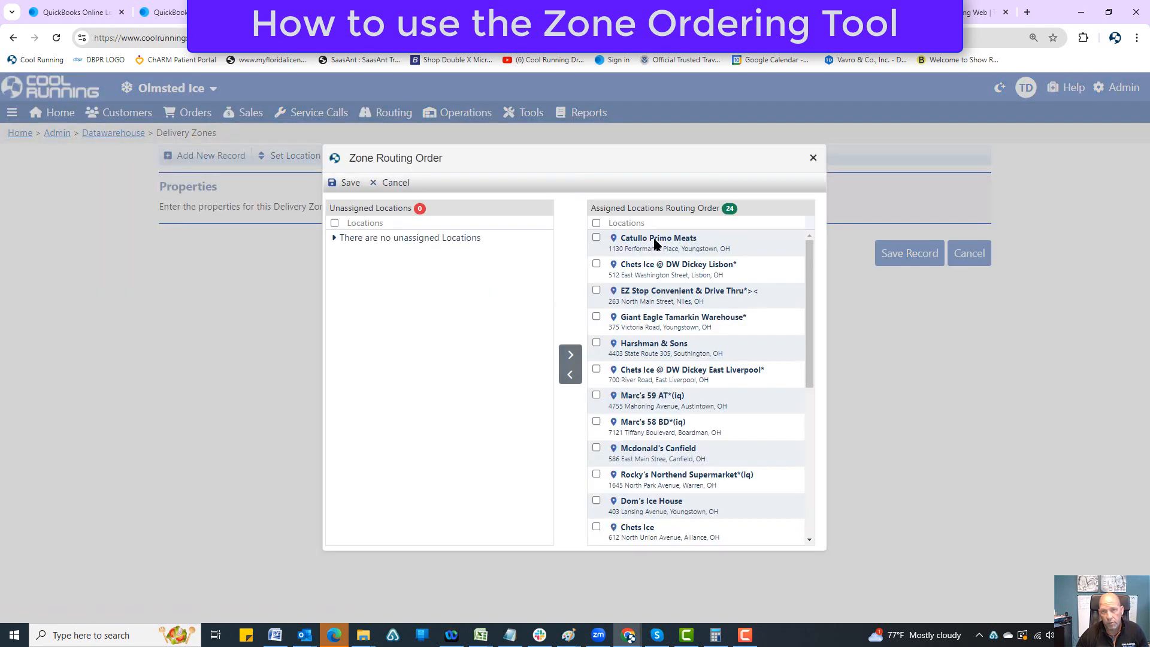
click(814, 157)
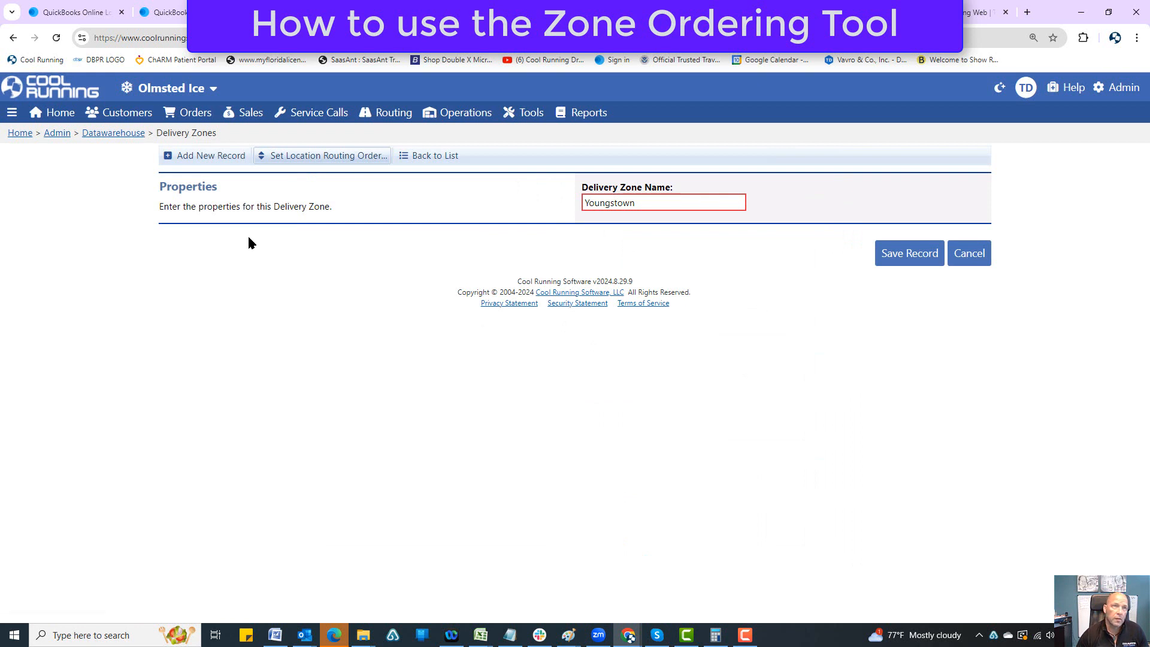
Step: Search the customer list for Catullo Primo Meats and open its location record
click(149, 129)
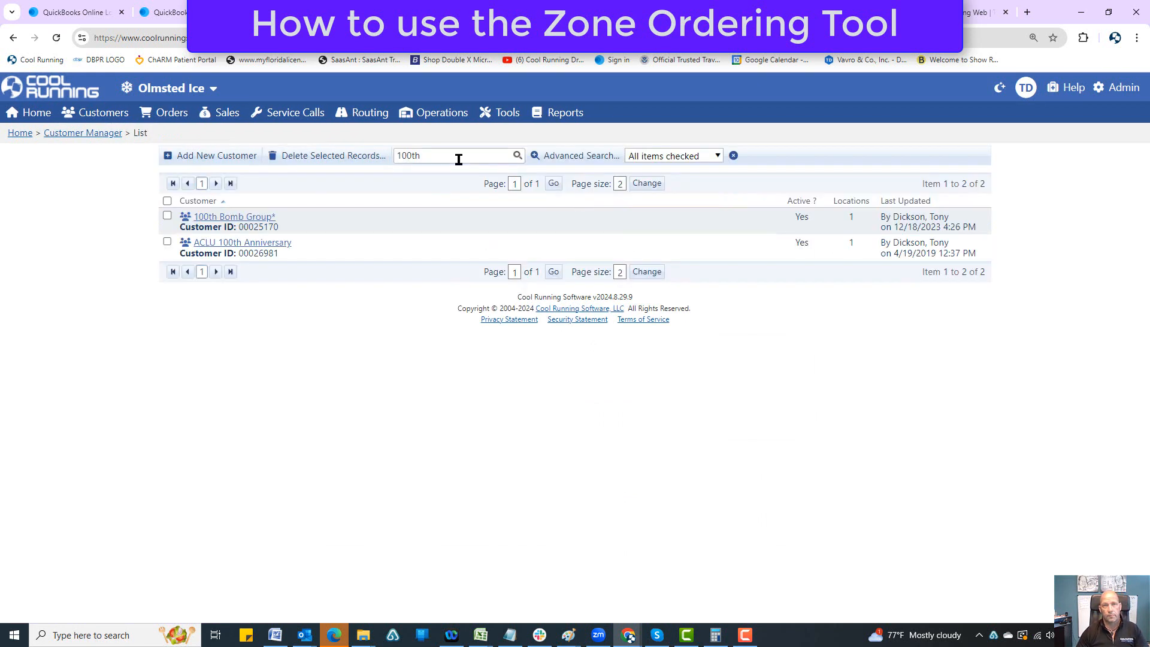
drag(459, 159, 350, 167)
key(BackSpace)
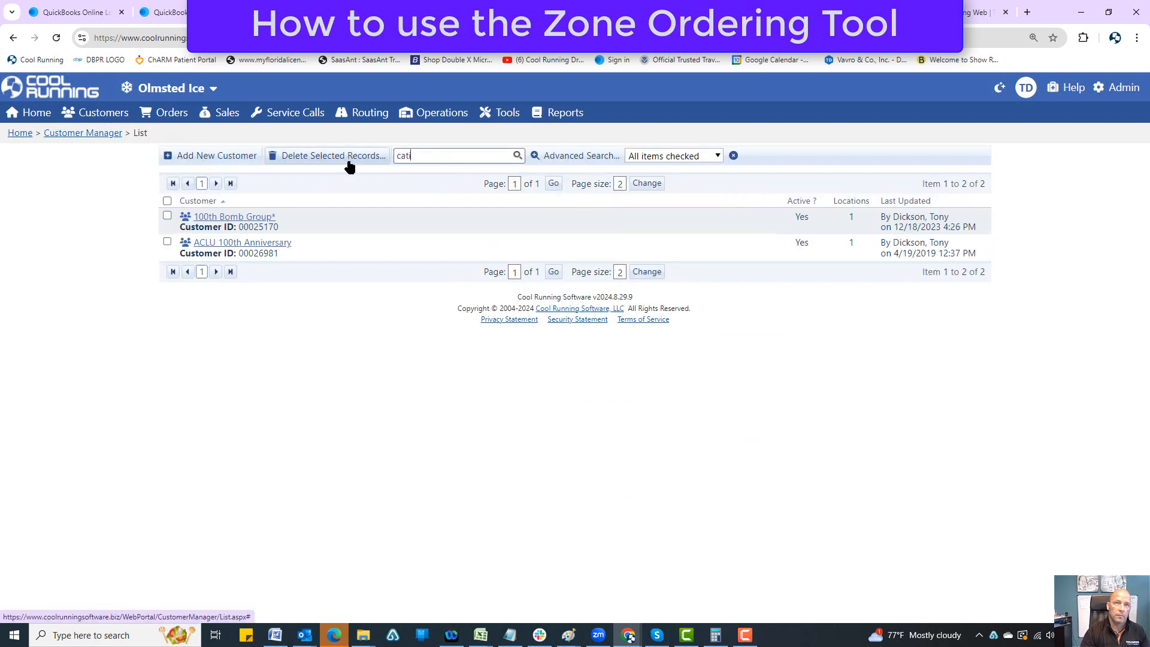
text(catillo)
key(Return)
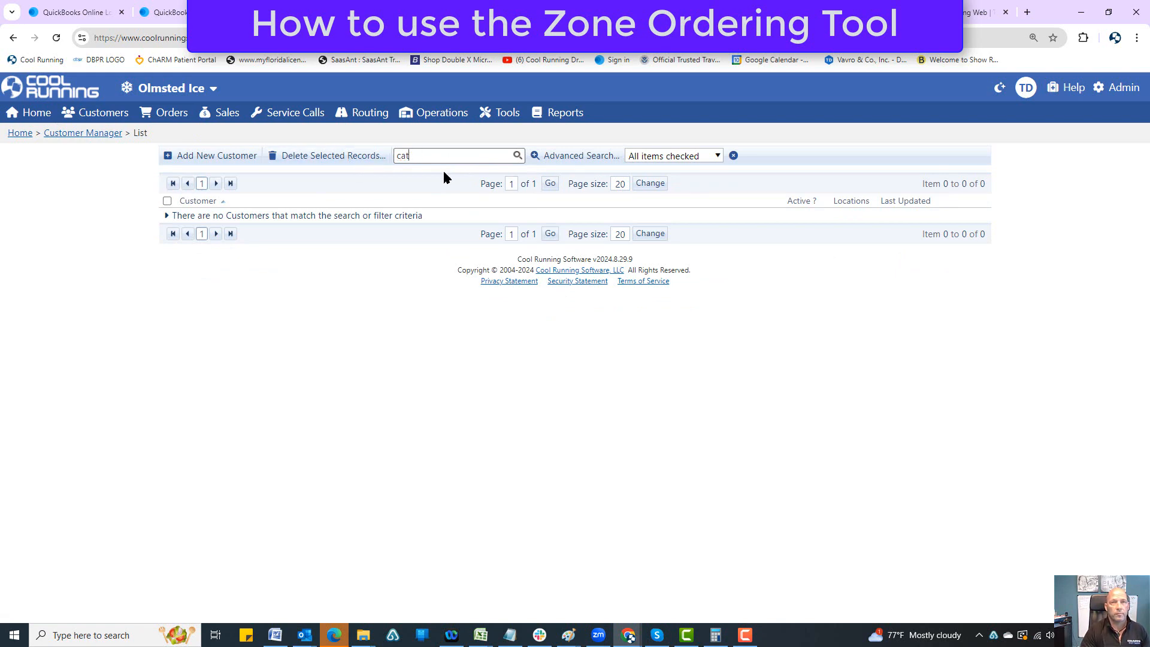
key(Return)
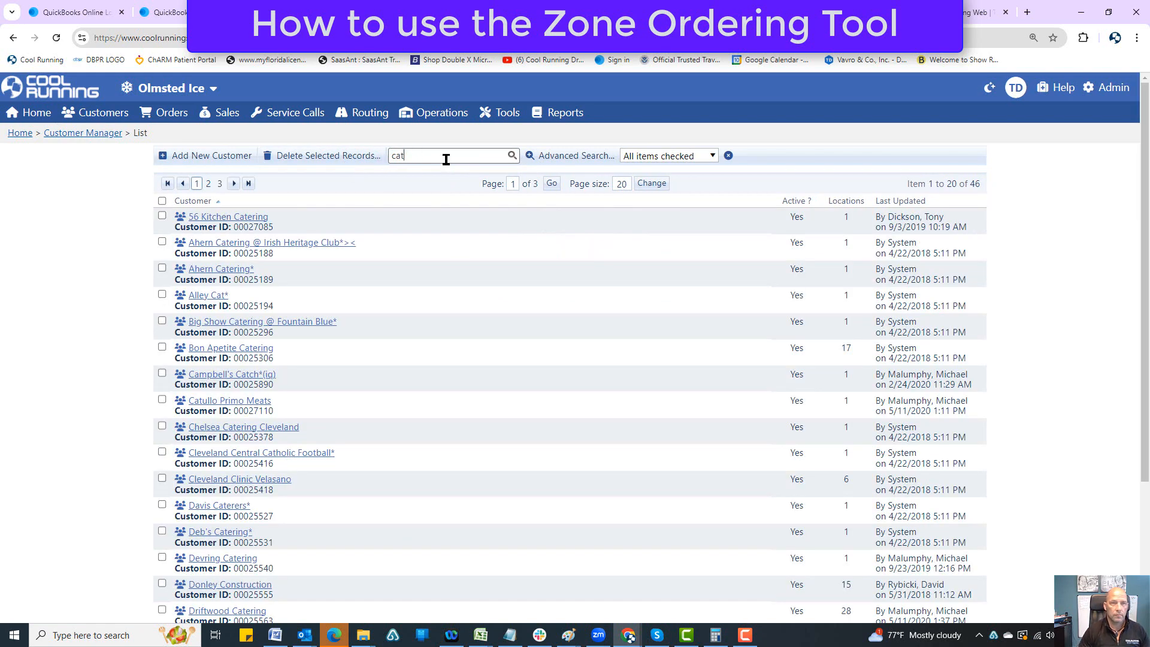
key(Return)
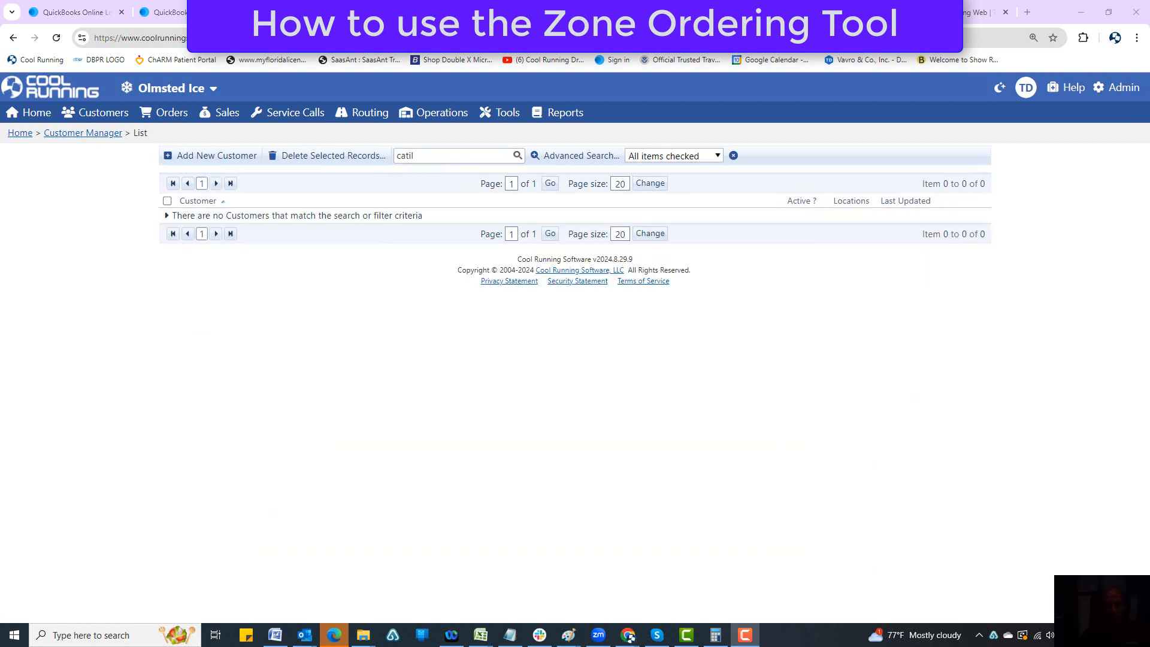
click(463, 150)
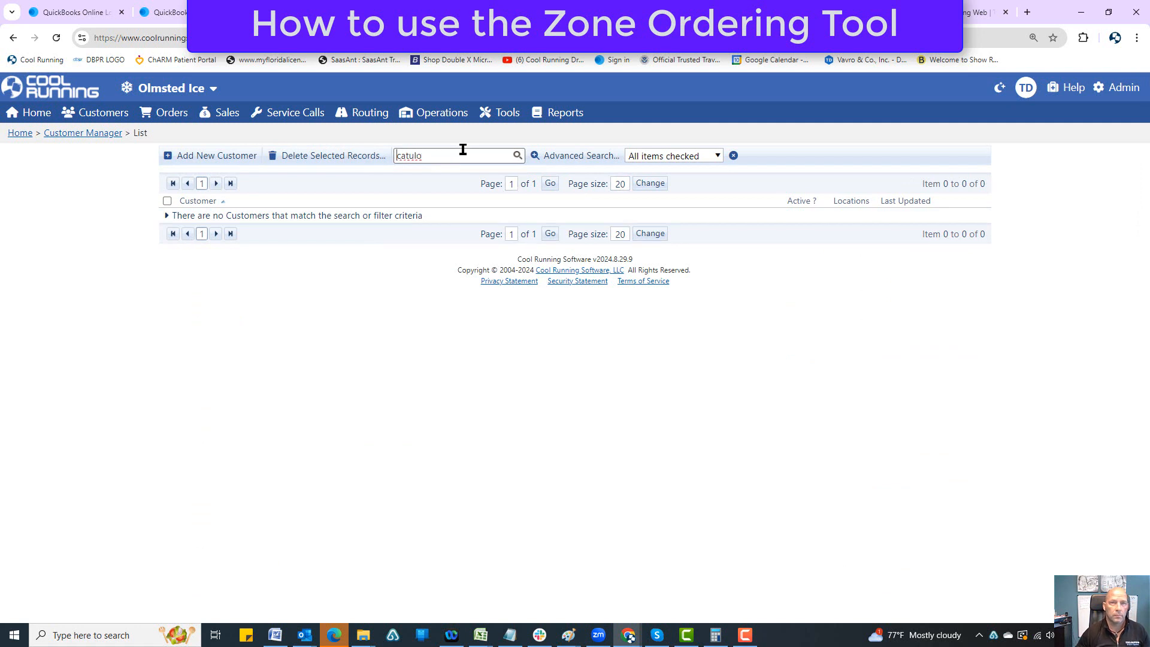
click(514, 156)
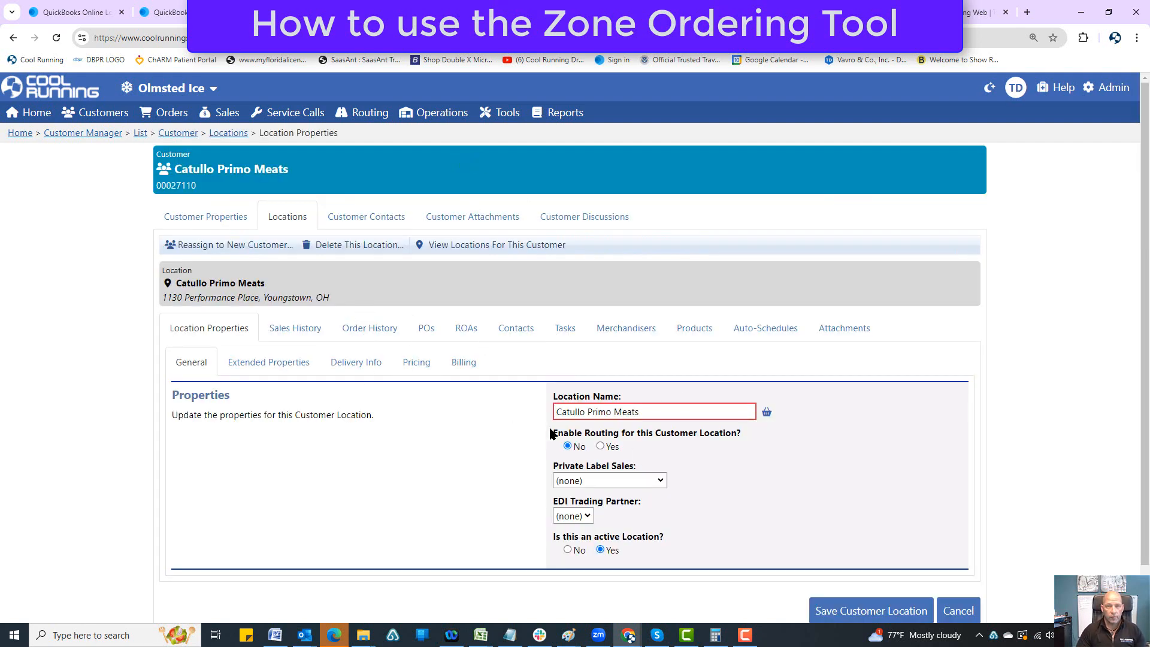
Step: Open the Delivery Info of the Catullo Primo Meats location and check its Zone Routing Order
click(363, 364)
scroll(452, 423, down, 7)
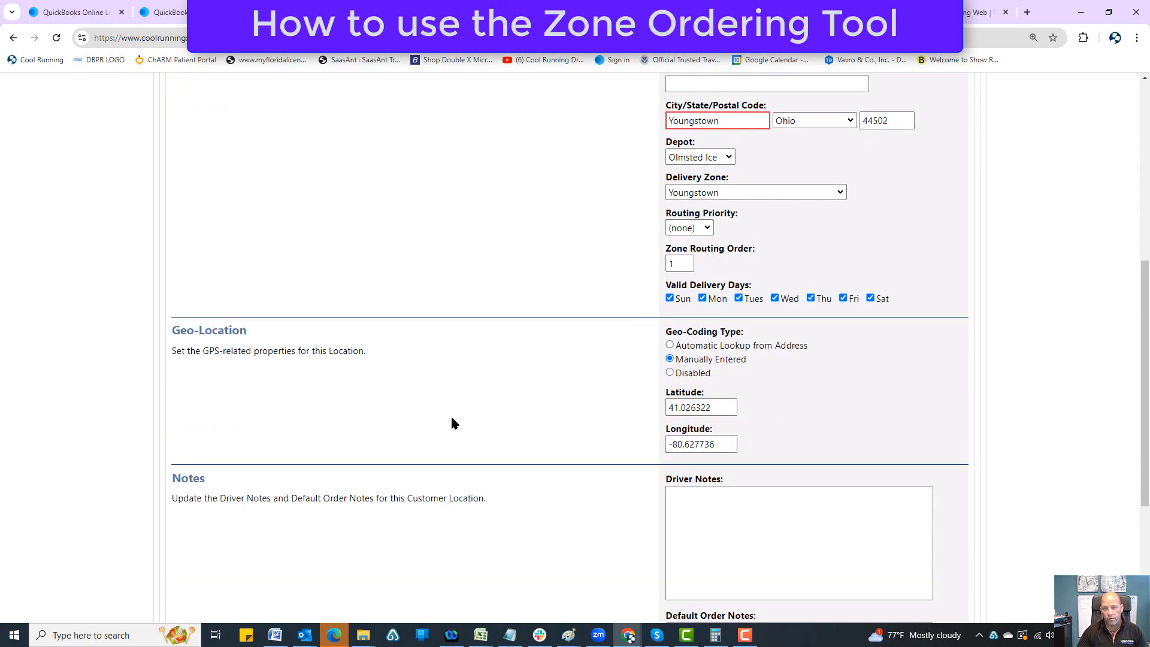
double_click(674, 264)
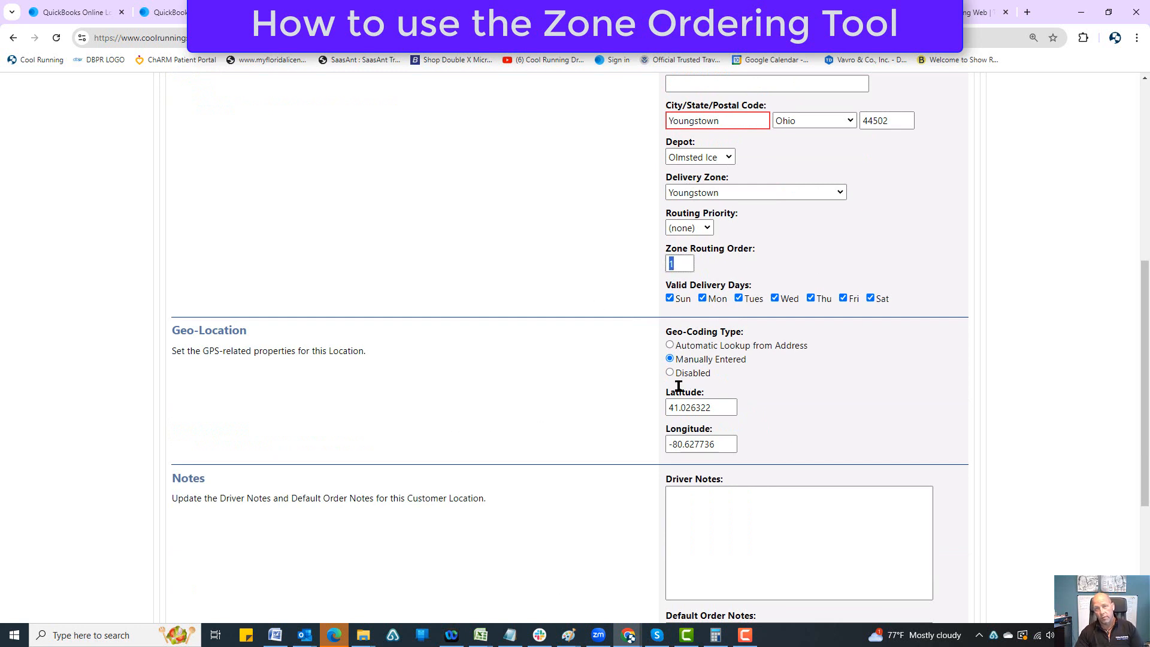
scroll(599, 400, up, 7)
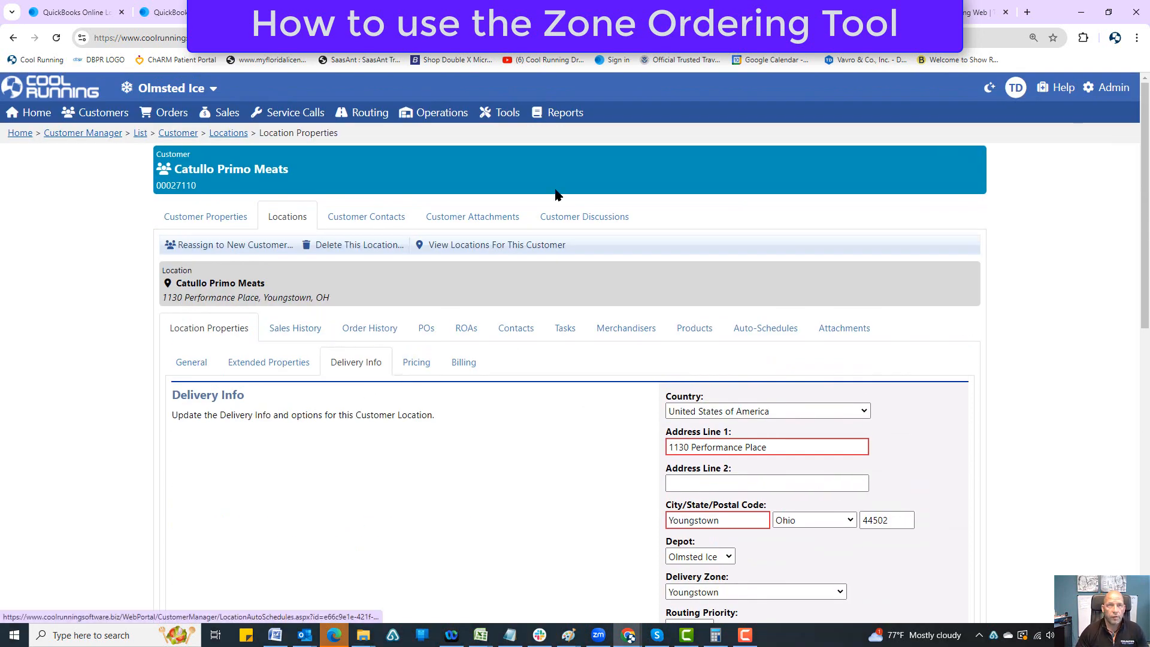
Step: Open the Route Builder, lock the 9/2/2024 routes for editing, and expand the Youngstown zone under All Locations
click(370, 113)
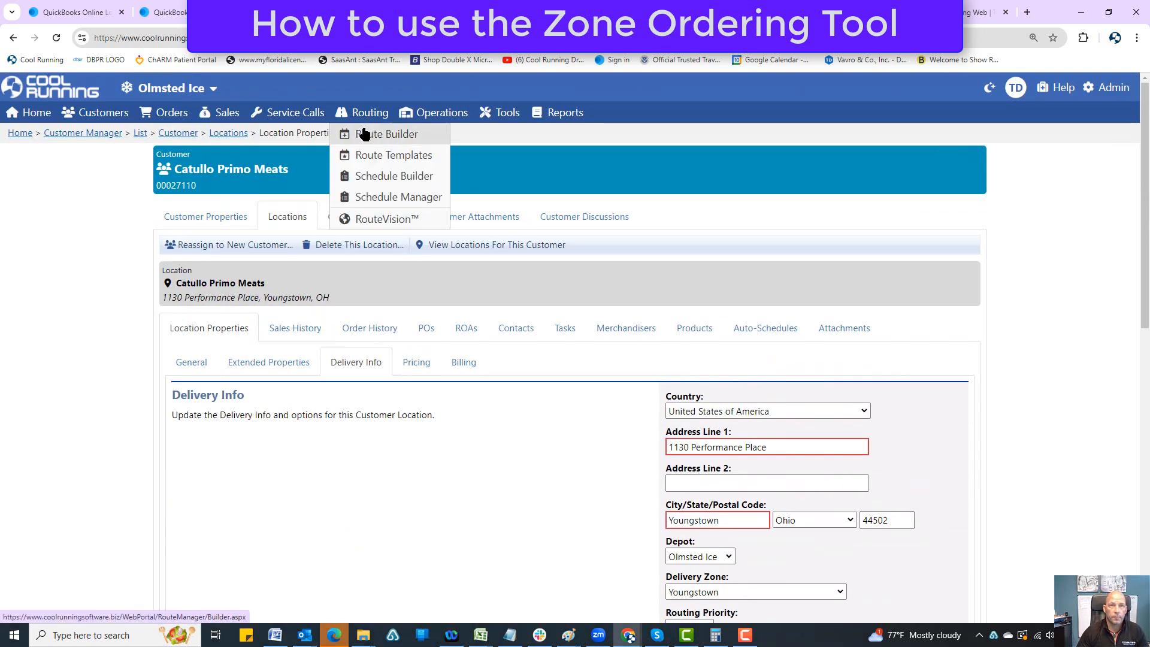
click(364, 134)
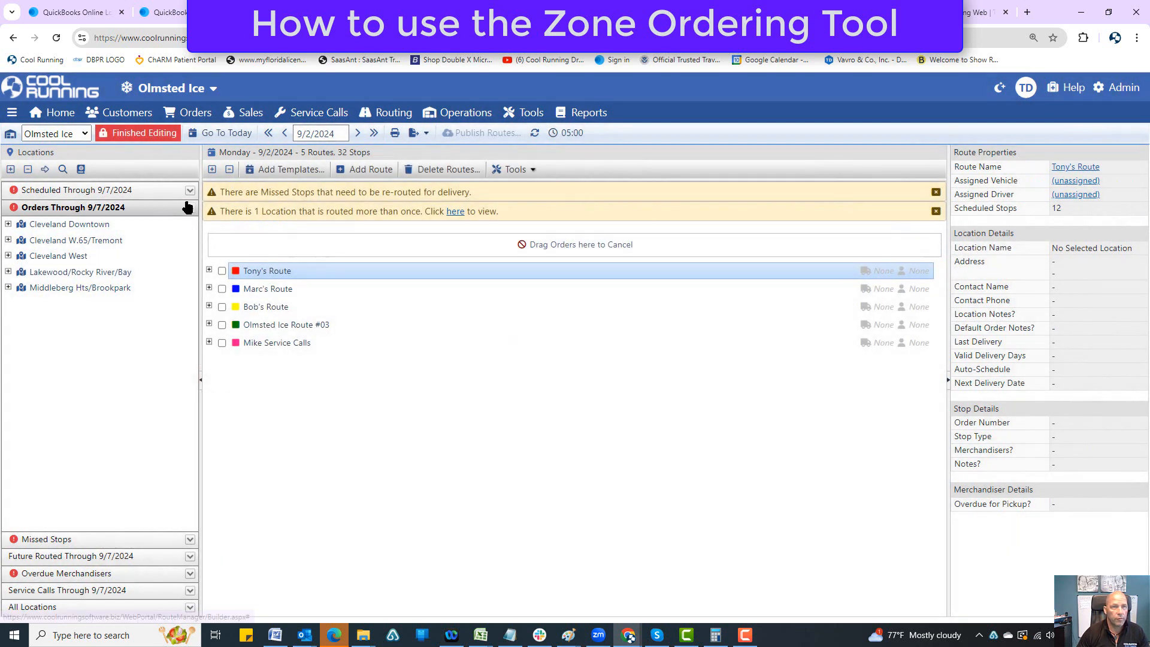
click(190, 208)
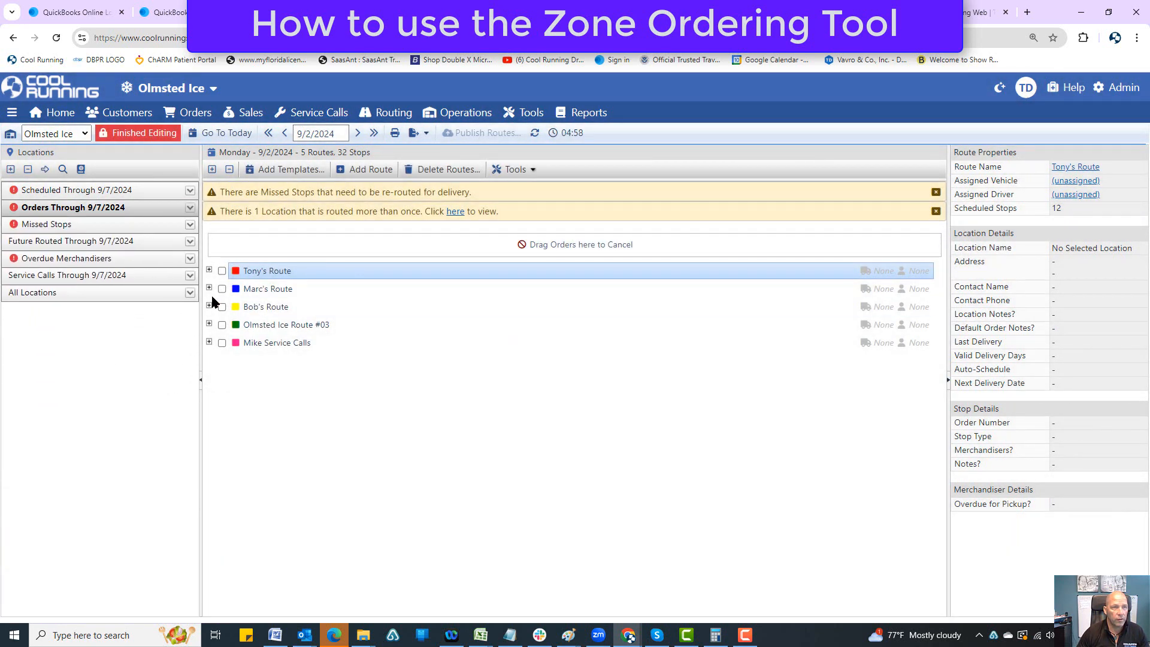
click(190, 293)
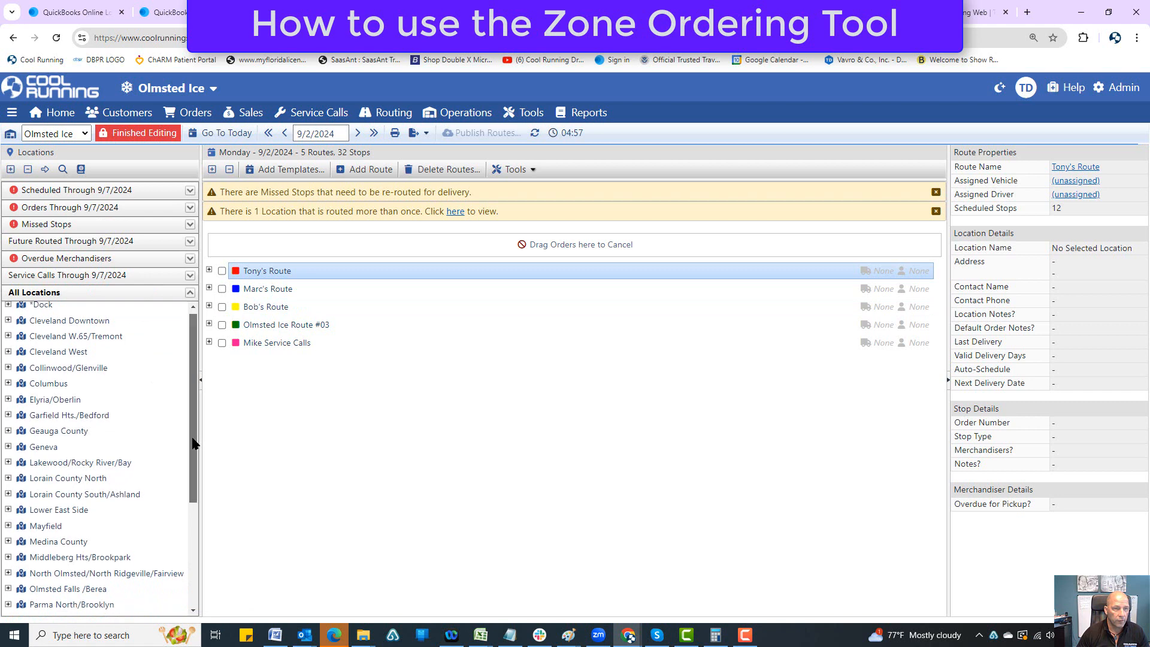
scroll(195, 440, down, 3)
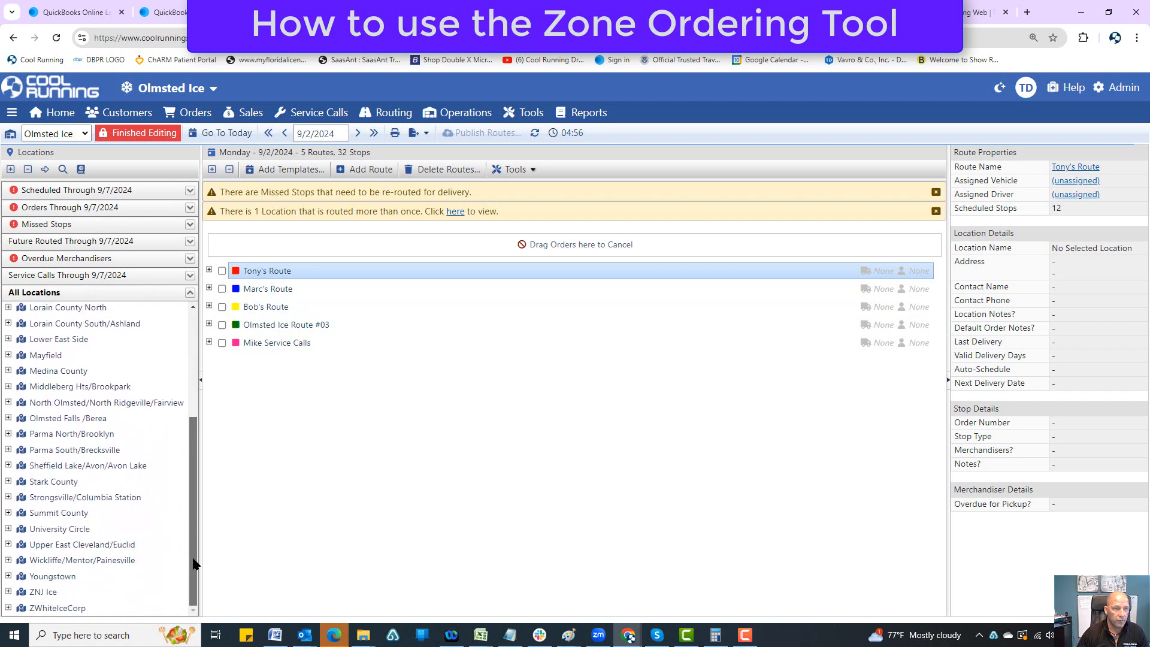
click(8, 576)
drag(191, 478, 192, 588)
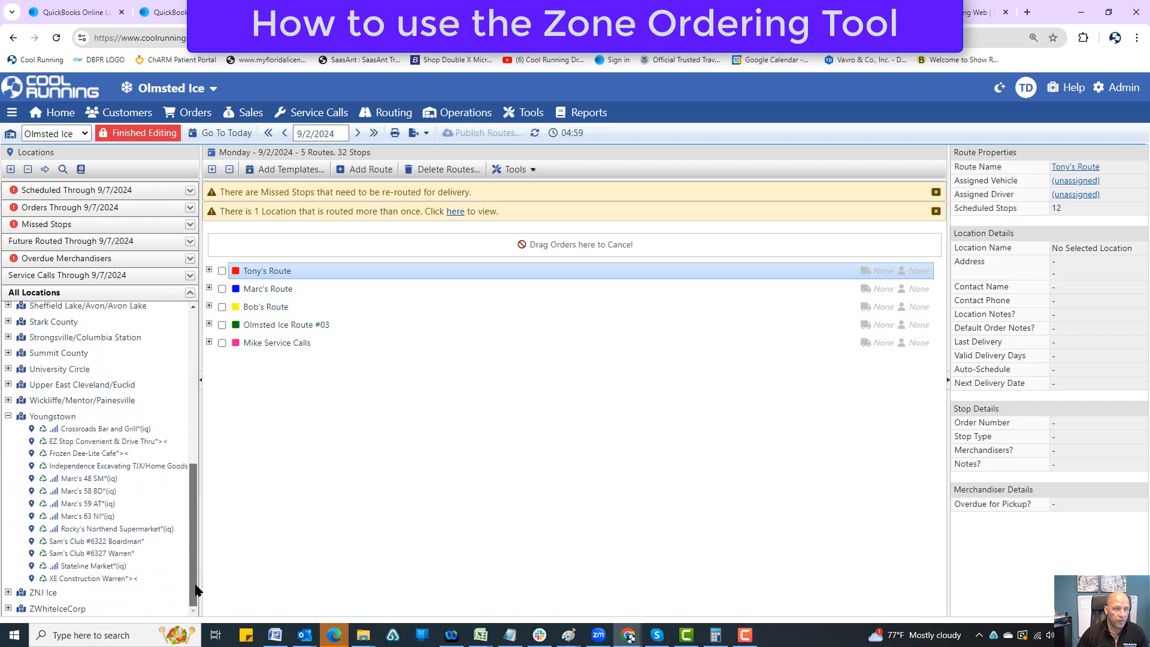
click(84, 429)
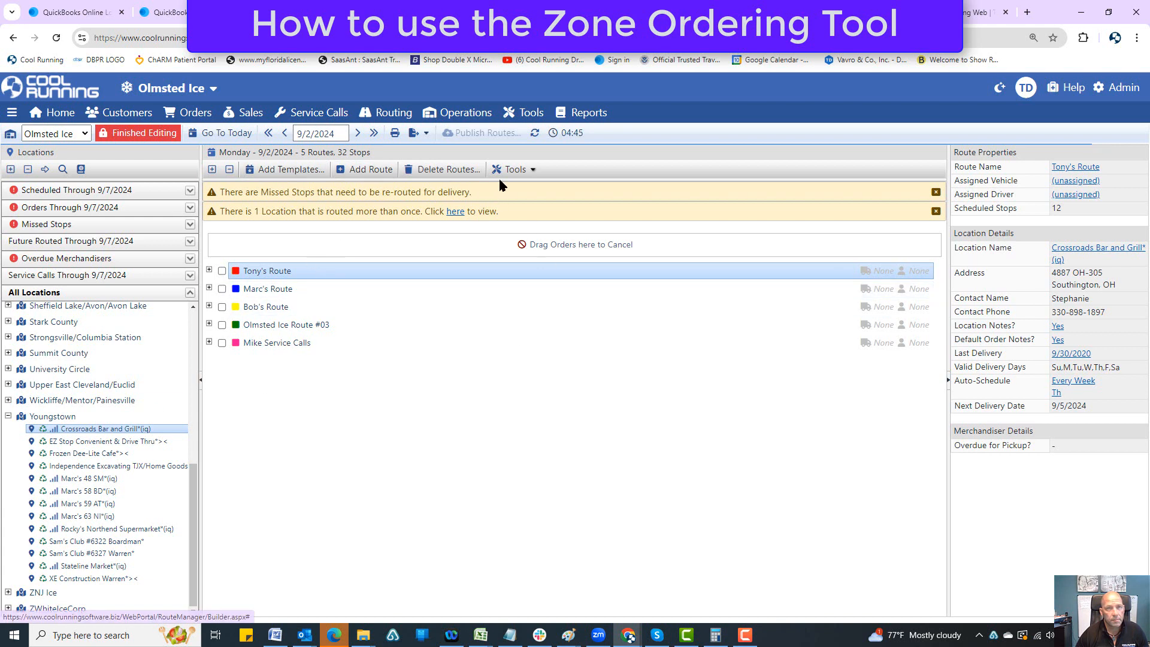
Step: Add a new route with all Youngstown locations, from Crossroads Bar and Grill to XE Construction Warren, and publish it
click(380, 170)
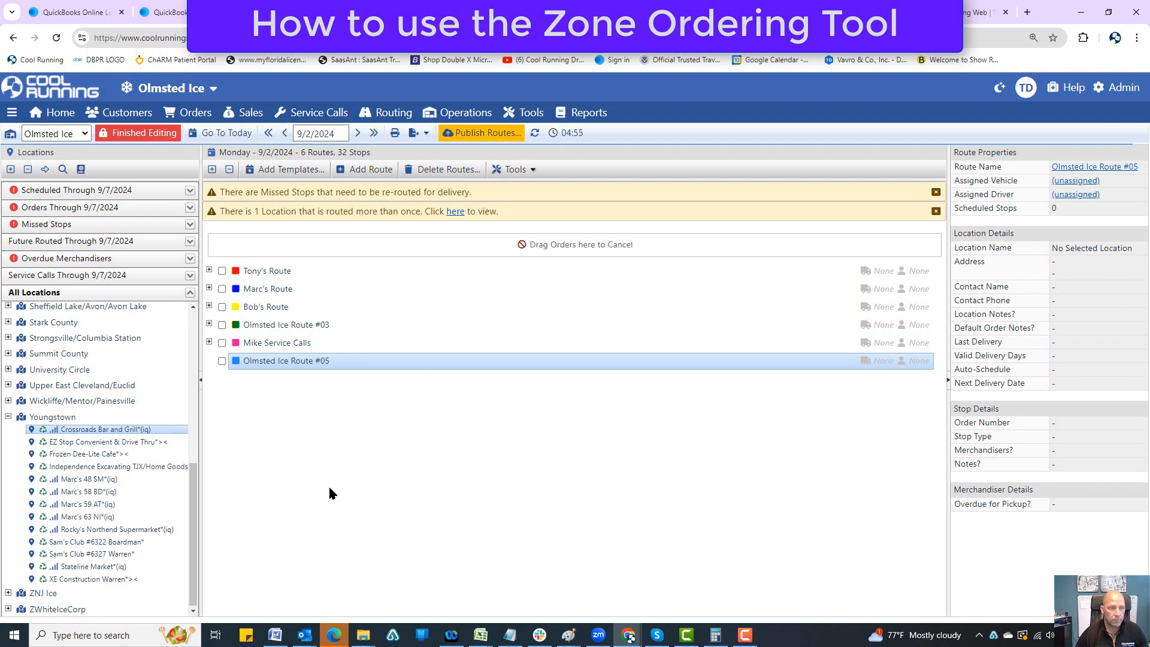
click(121, 432)
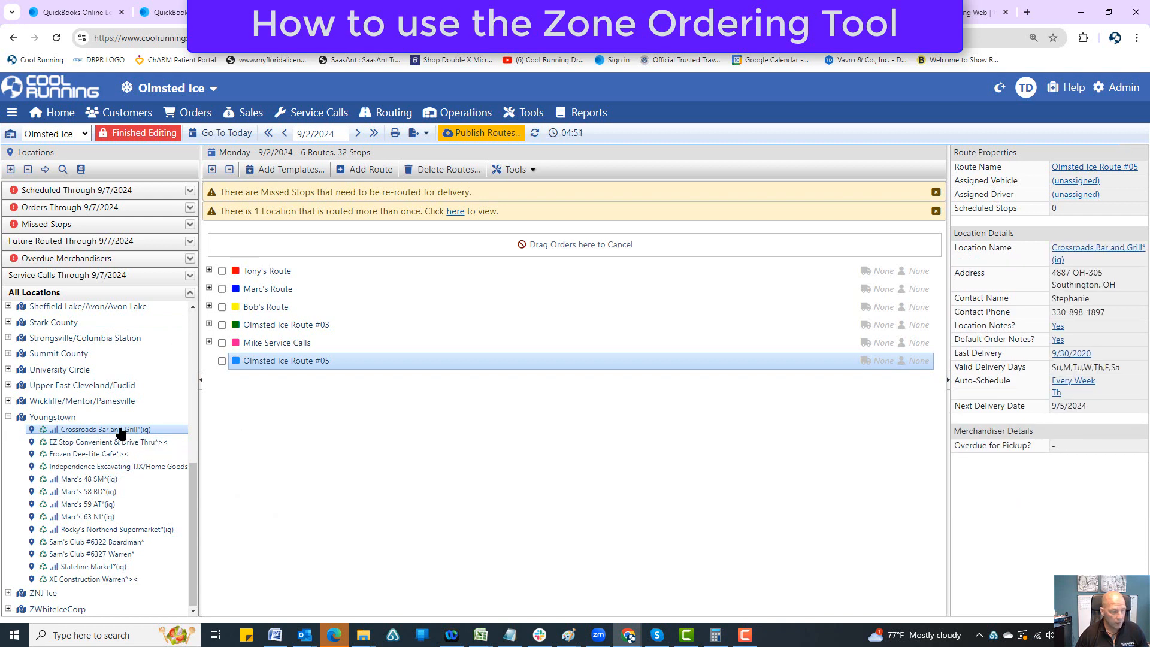
shift+click(109, 580)
drag(88, 439, 287, 362)
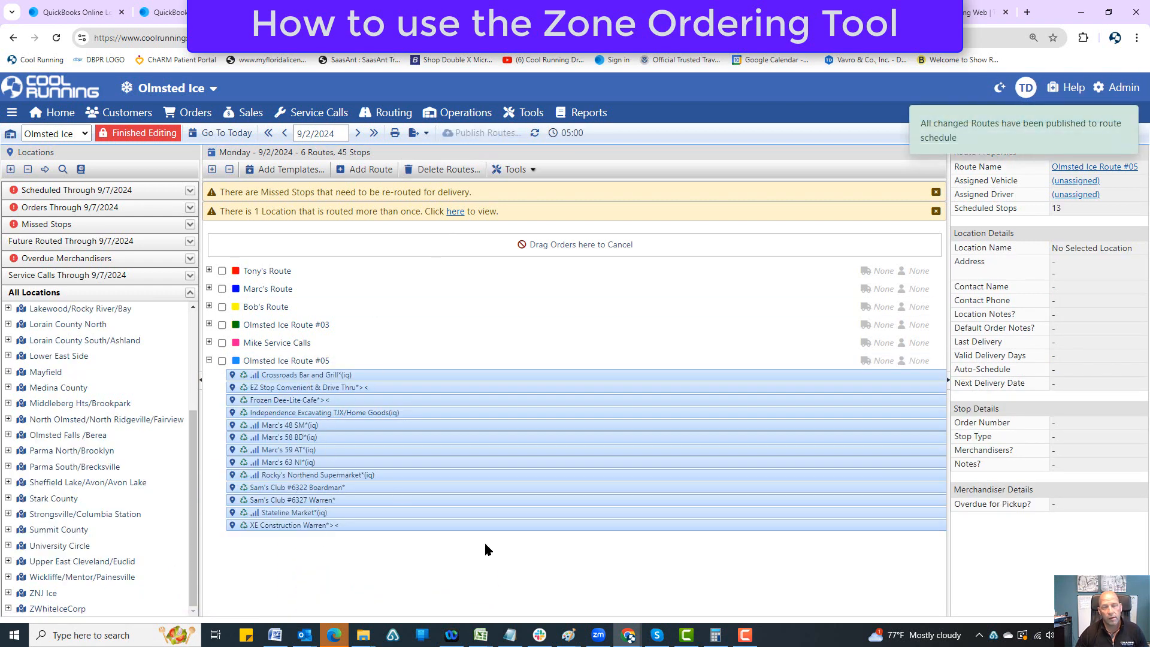
Step: Reorder and save the stops of Olmsted Ice Route #05 with Reorder Route Stops, and publish the changed route
click(470, 488)
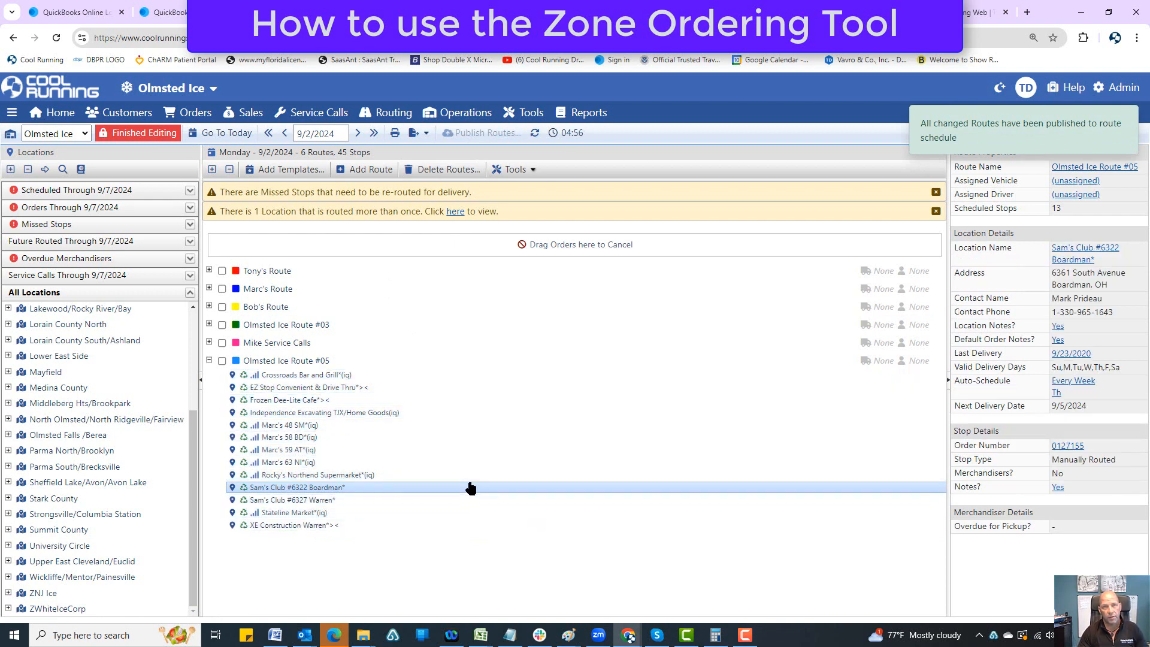
click(514, 171)
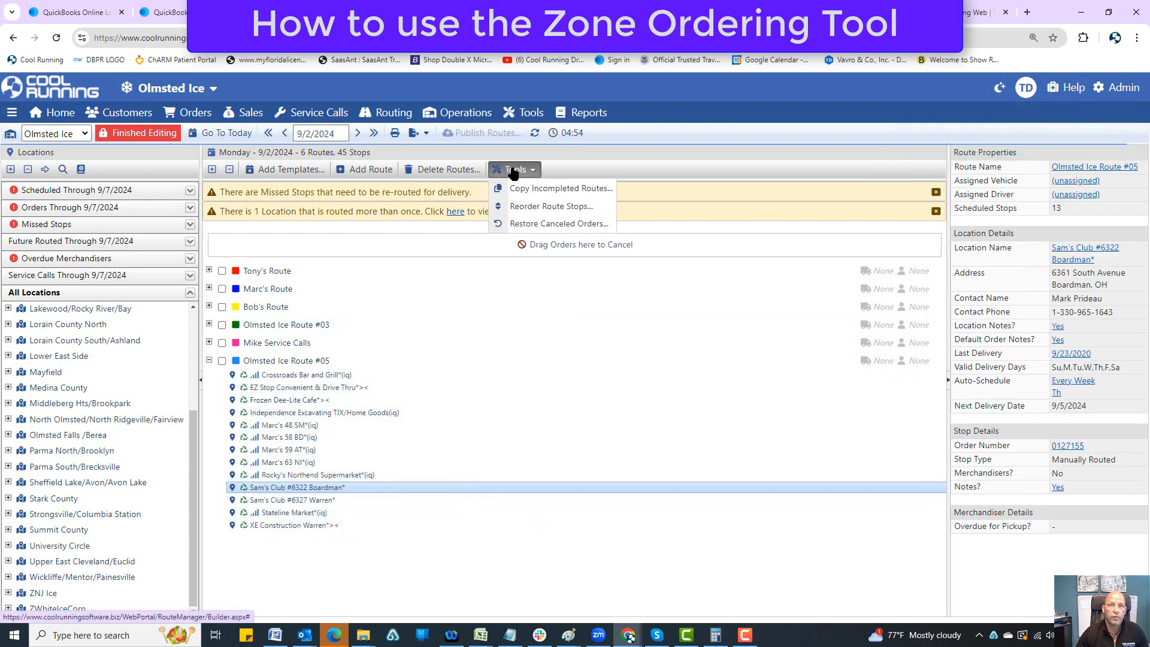
click(521, 206)
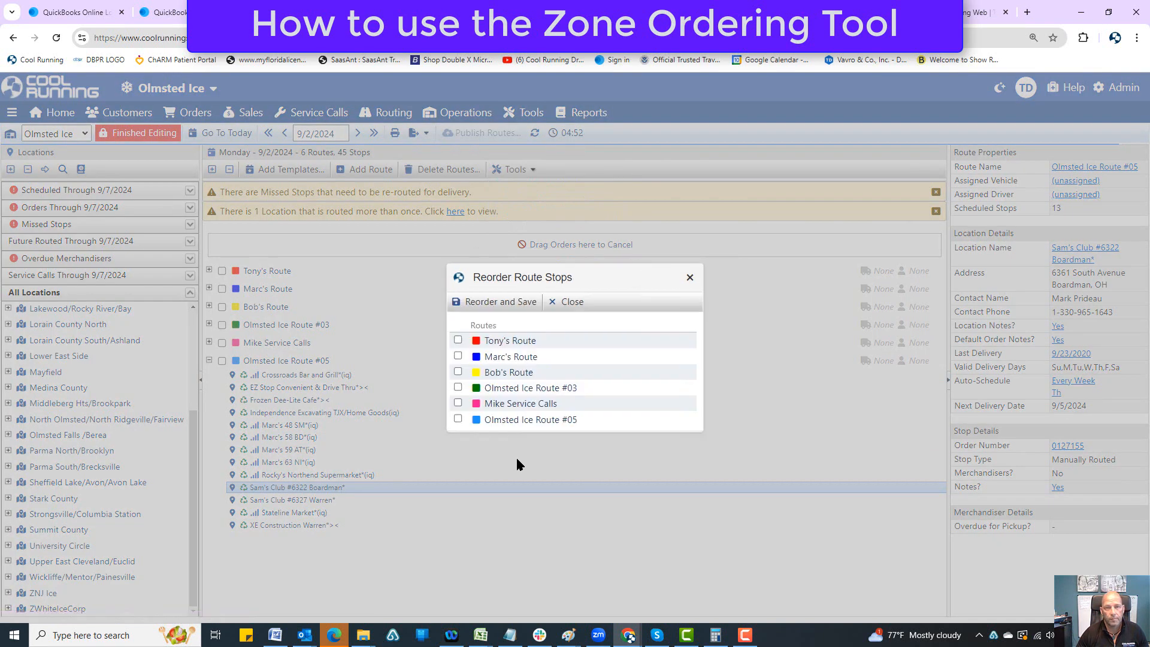
click(458, 419)
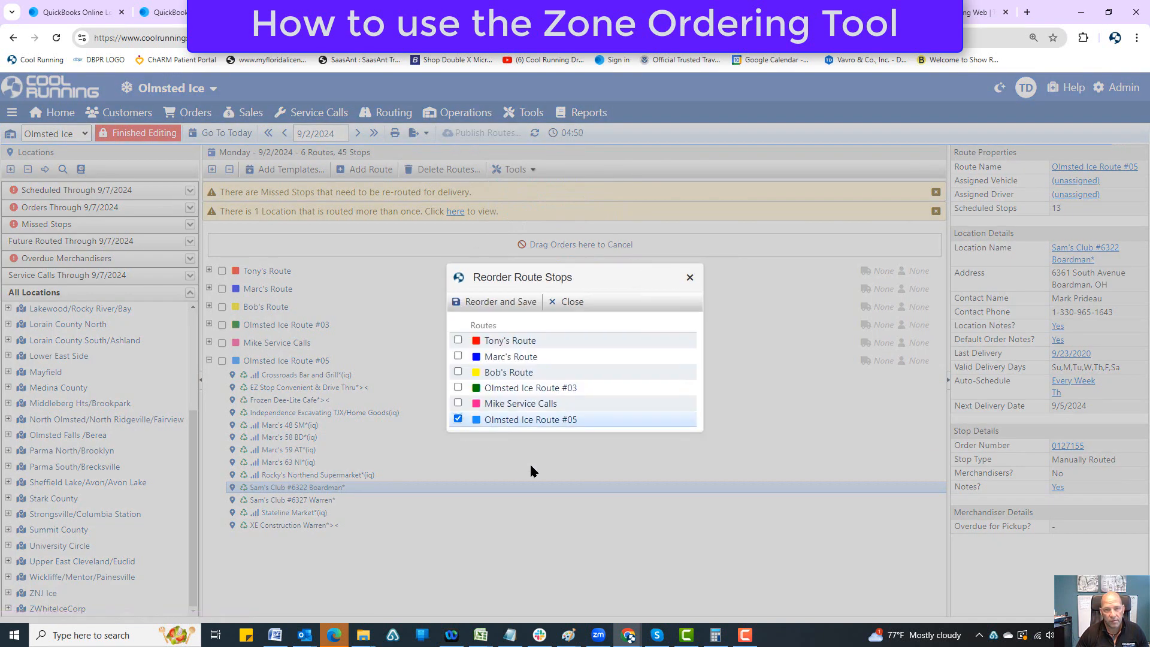
click(503, 304)
click(620, 150)
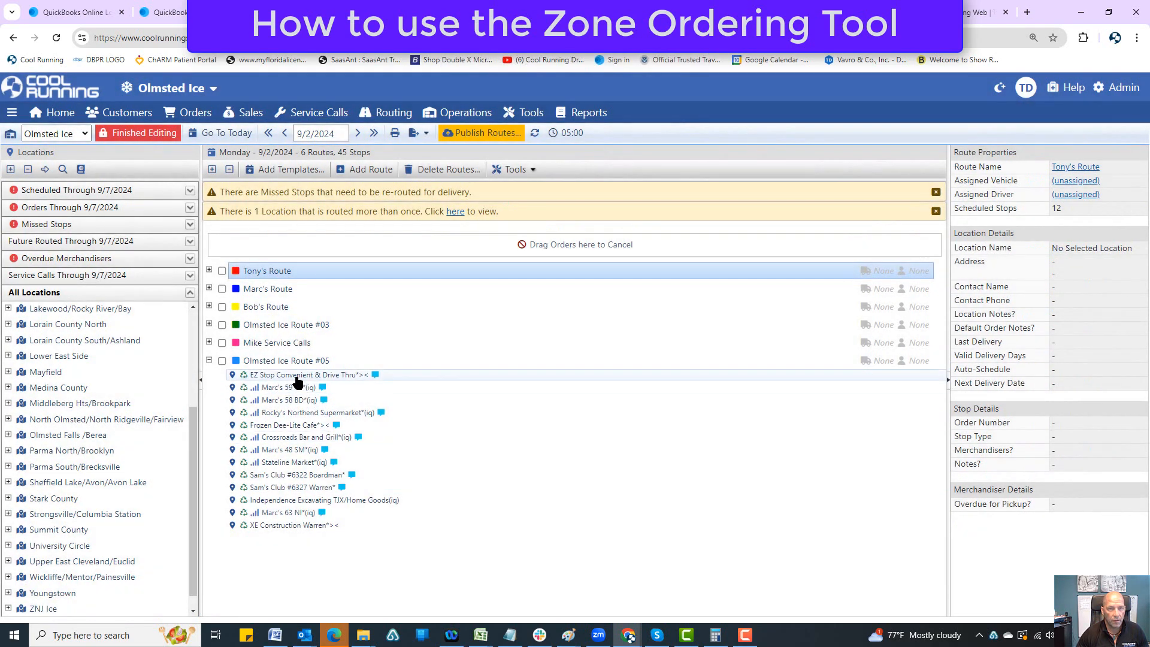
click(305, 387)
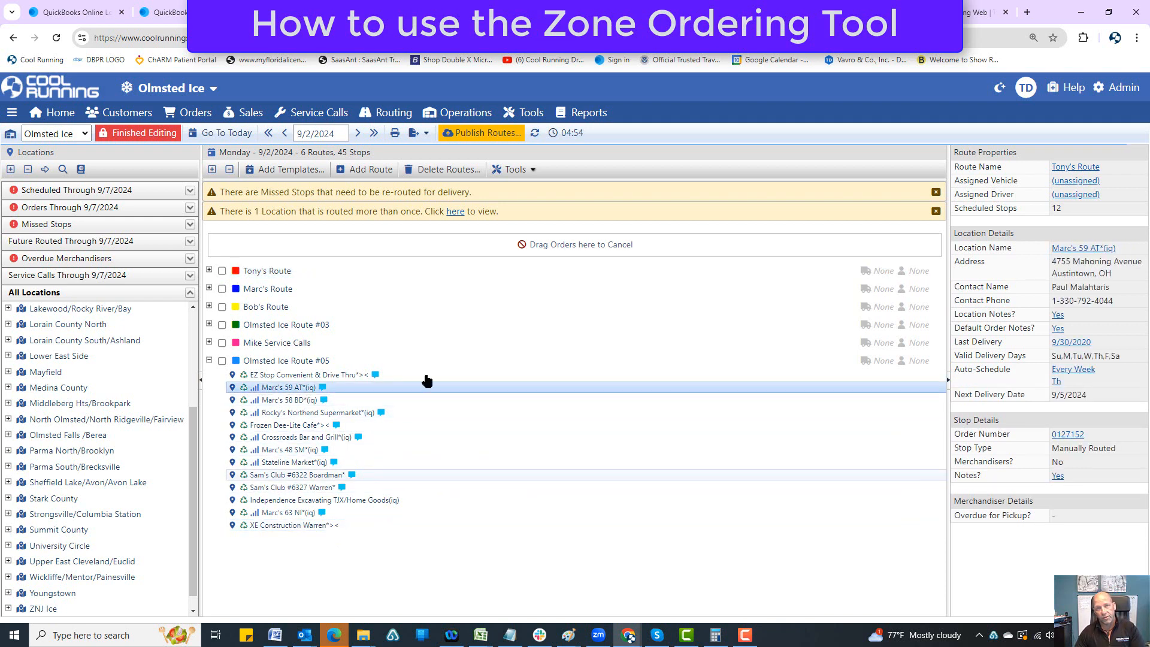
click(480, 133)
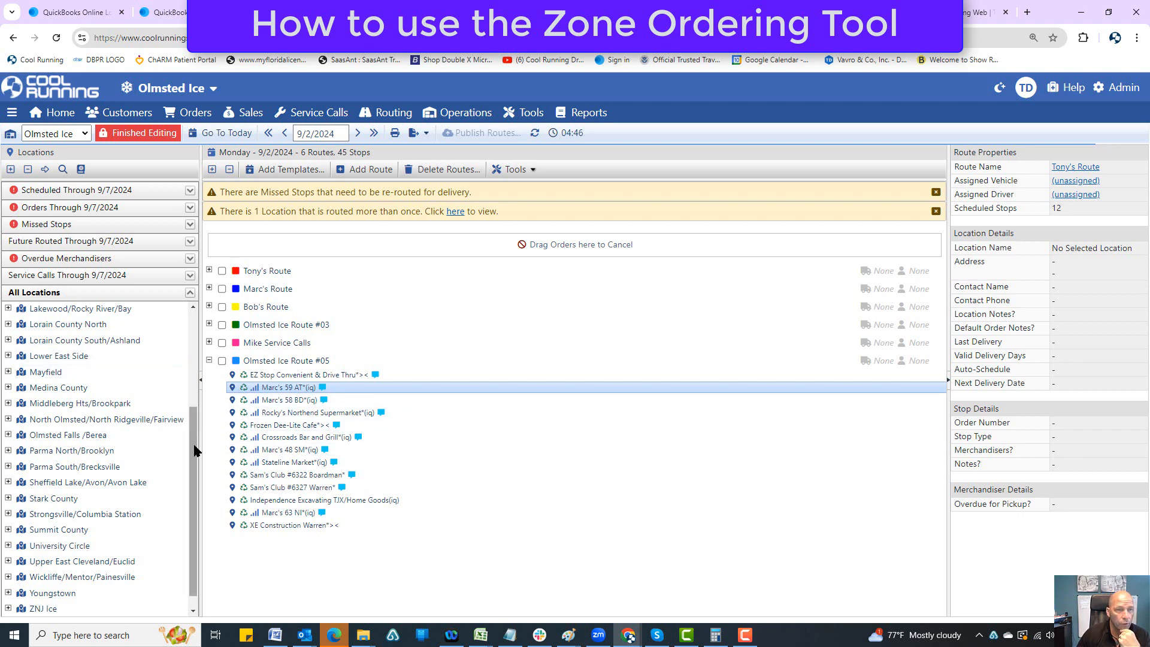
Step: Review the orders through 9/7/2024 for the Cleveland Downtown, Cleveland W.65/Tremont and Cleveland West zones
drag(193, 436, 193, 337)
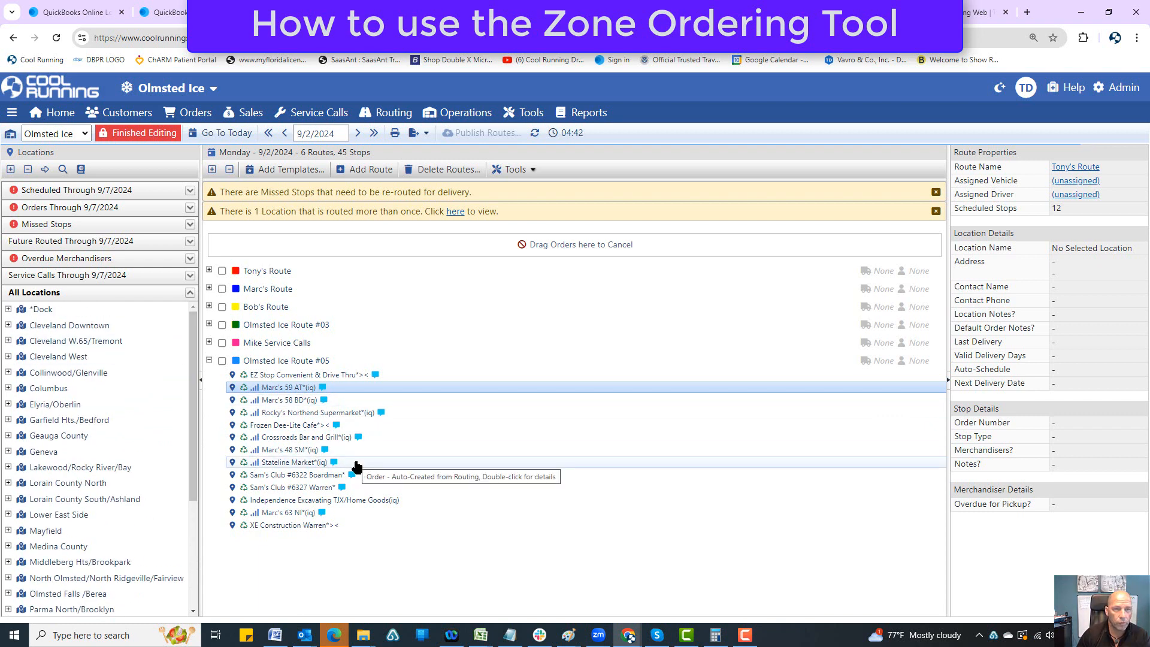
click(112, 210)
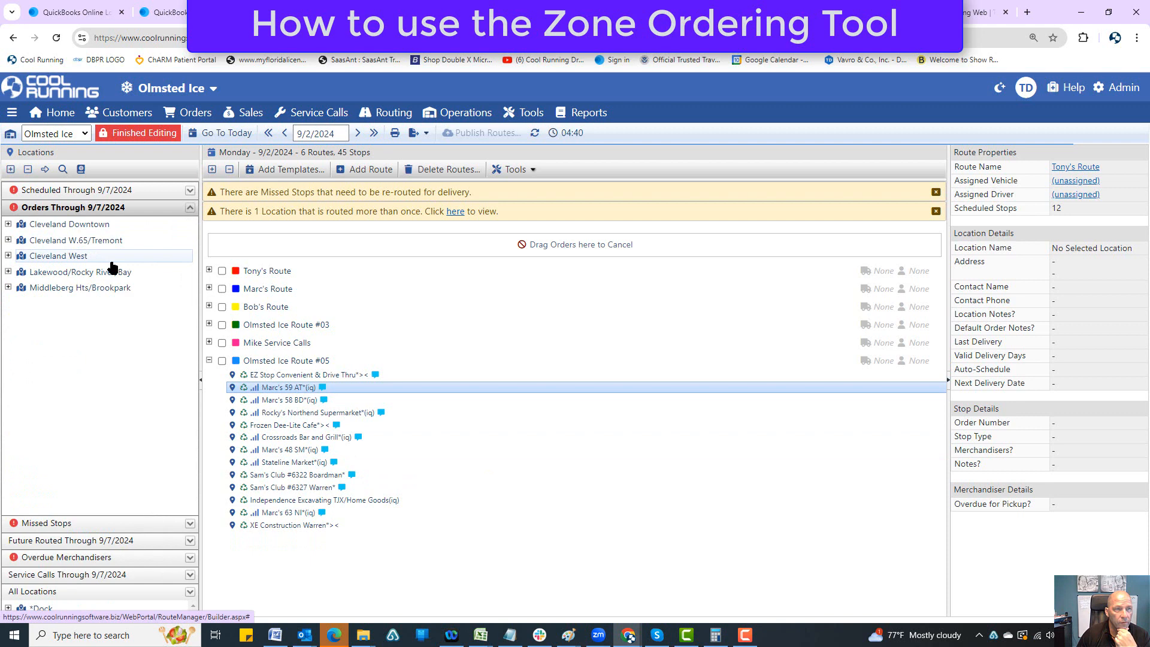
click(8, 225)
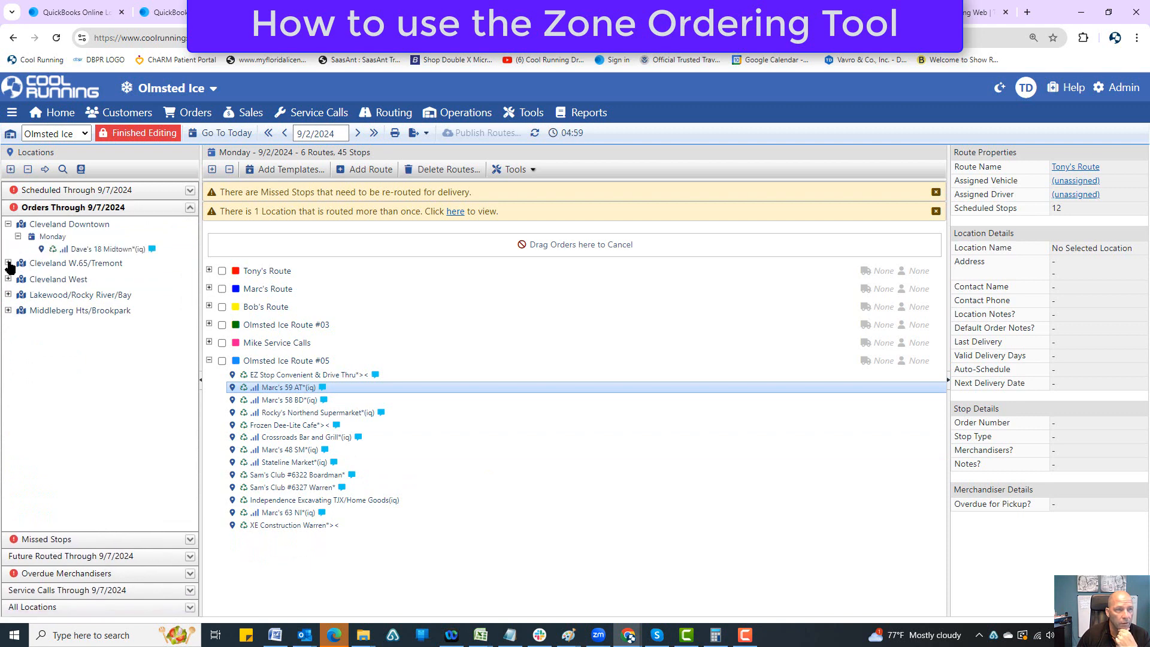
click(8, 263)
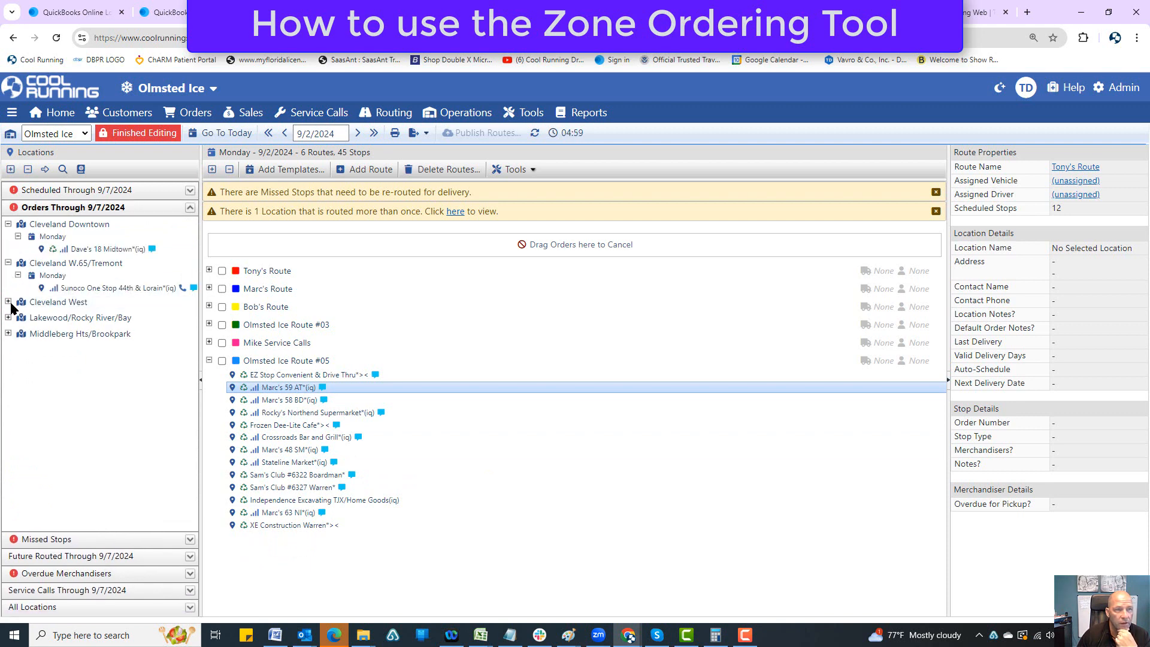
click(9, 303)
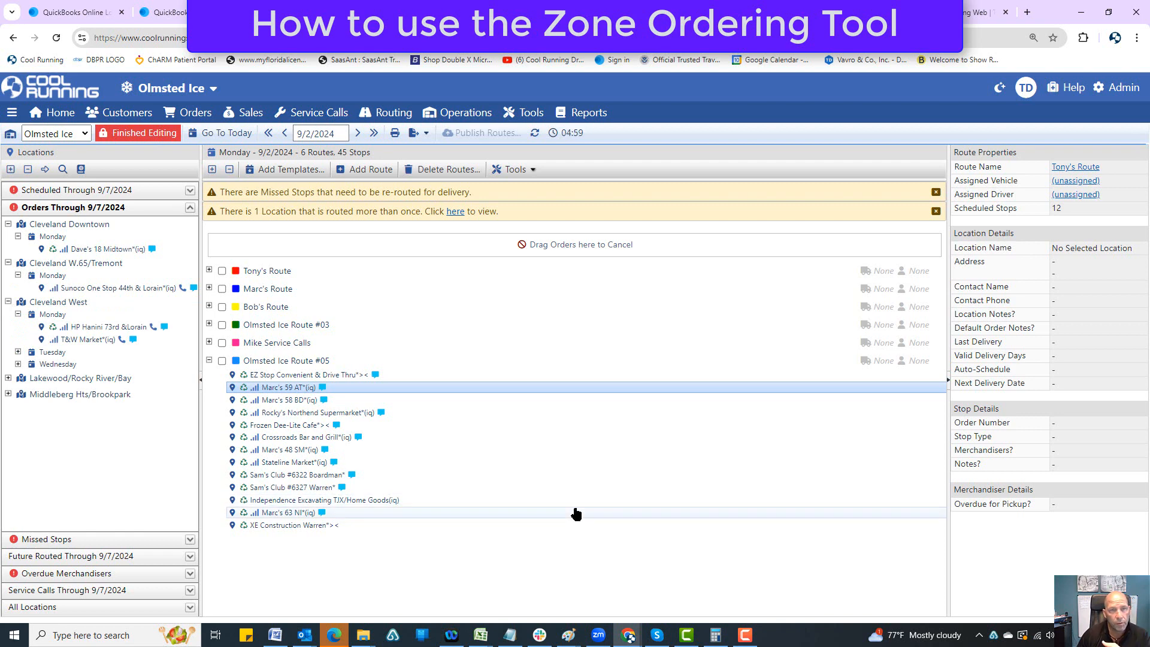
click(514, 169)
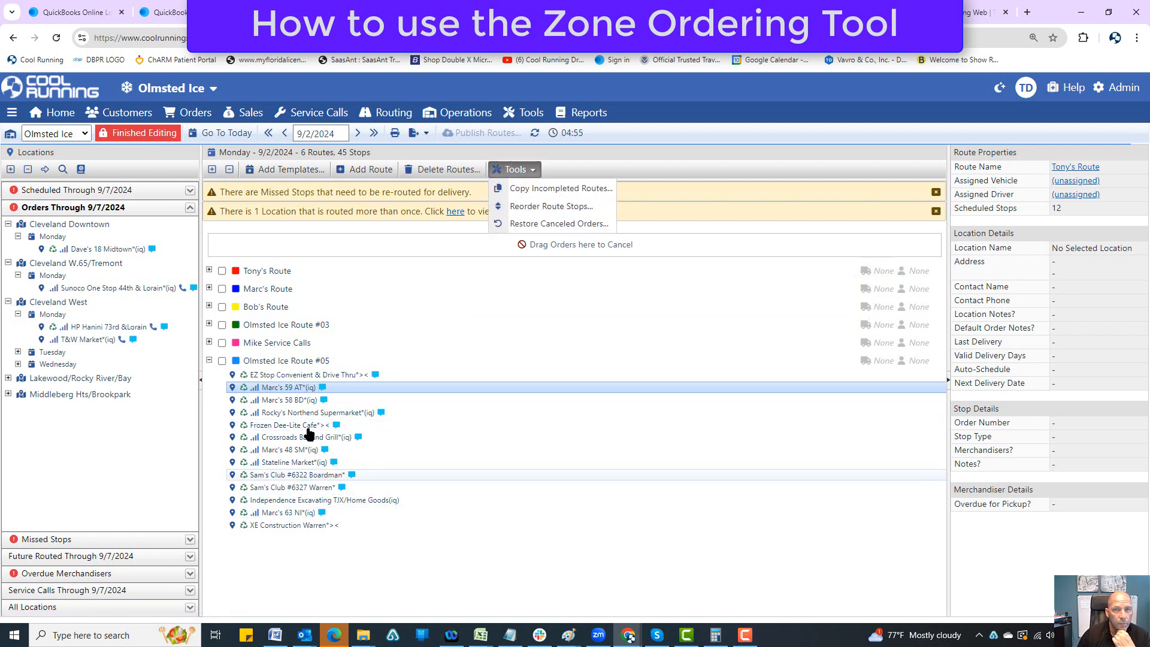
Step: Go back to the Youngstown delivery zone record, review its location routing order, and close it without changes
mouse_move(1126, 93)
click(1072, 151)
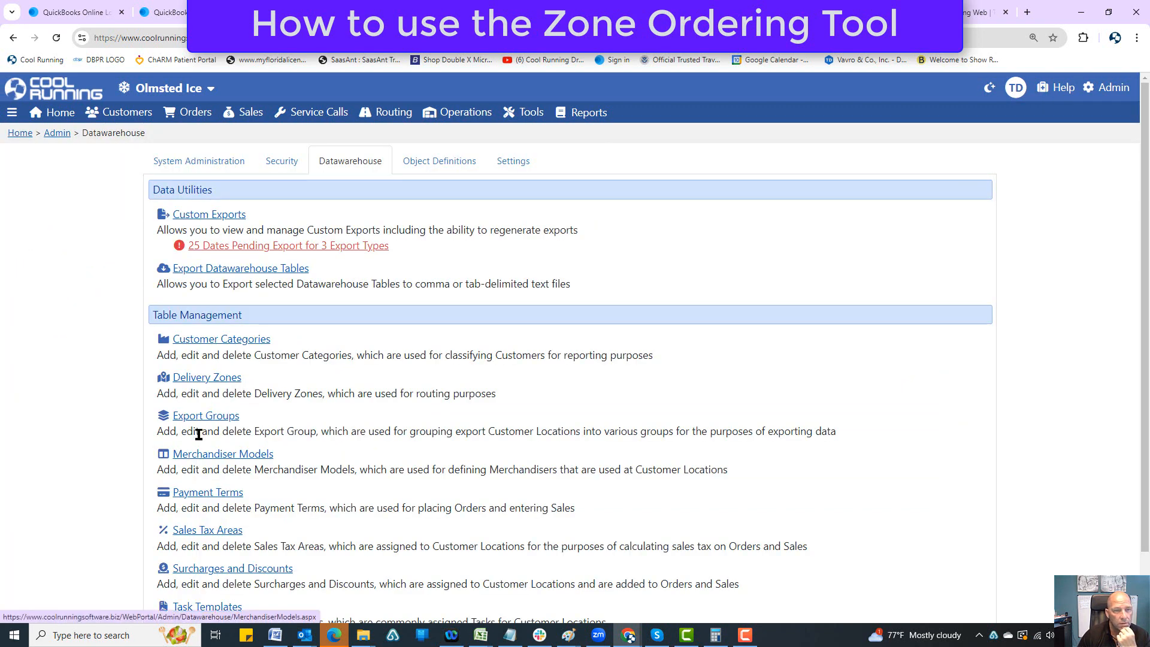
scroll(198, 433, down, 2)
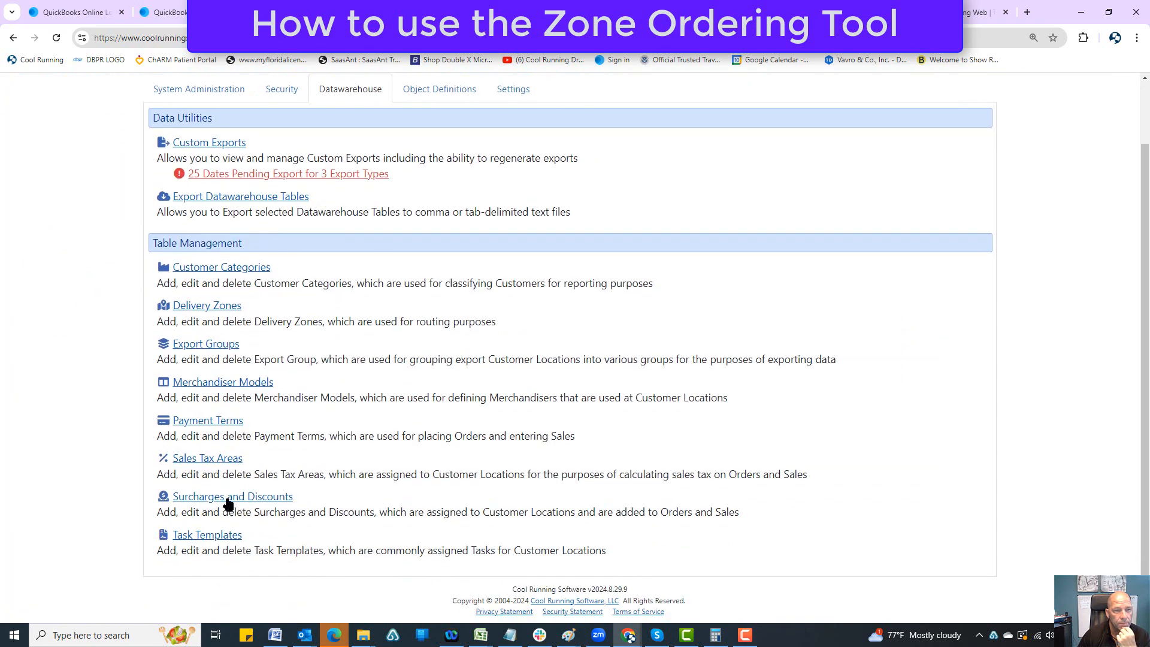
click(197, 307)
scroll(251, 540, down, 5)
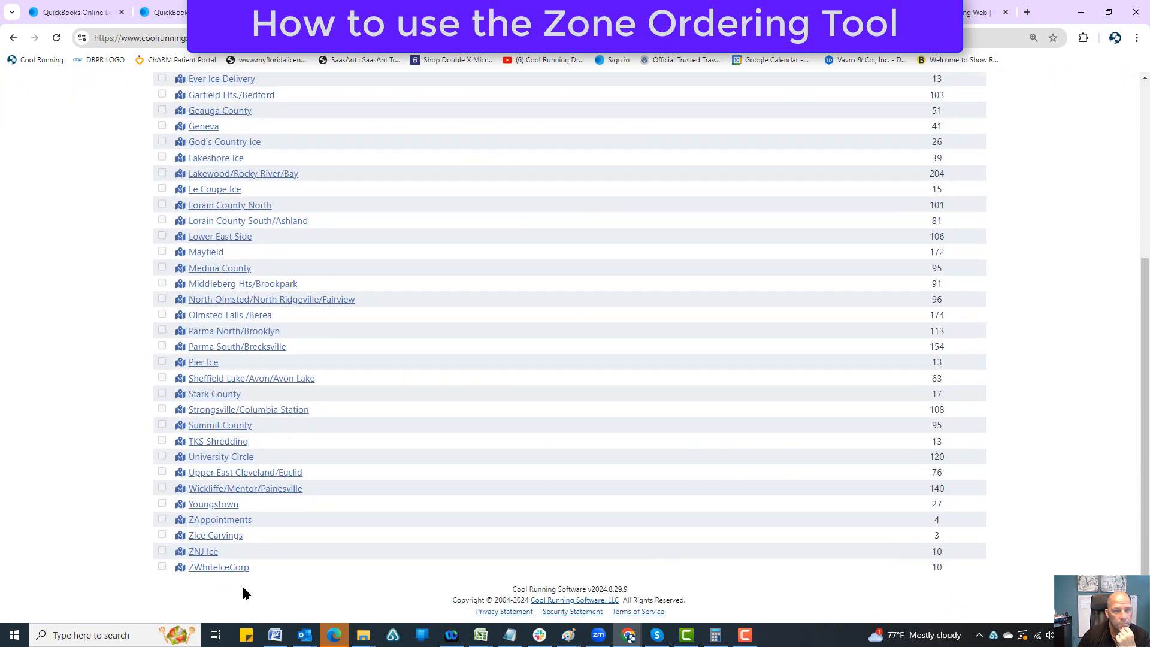
click(211, 505)
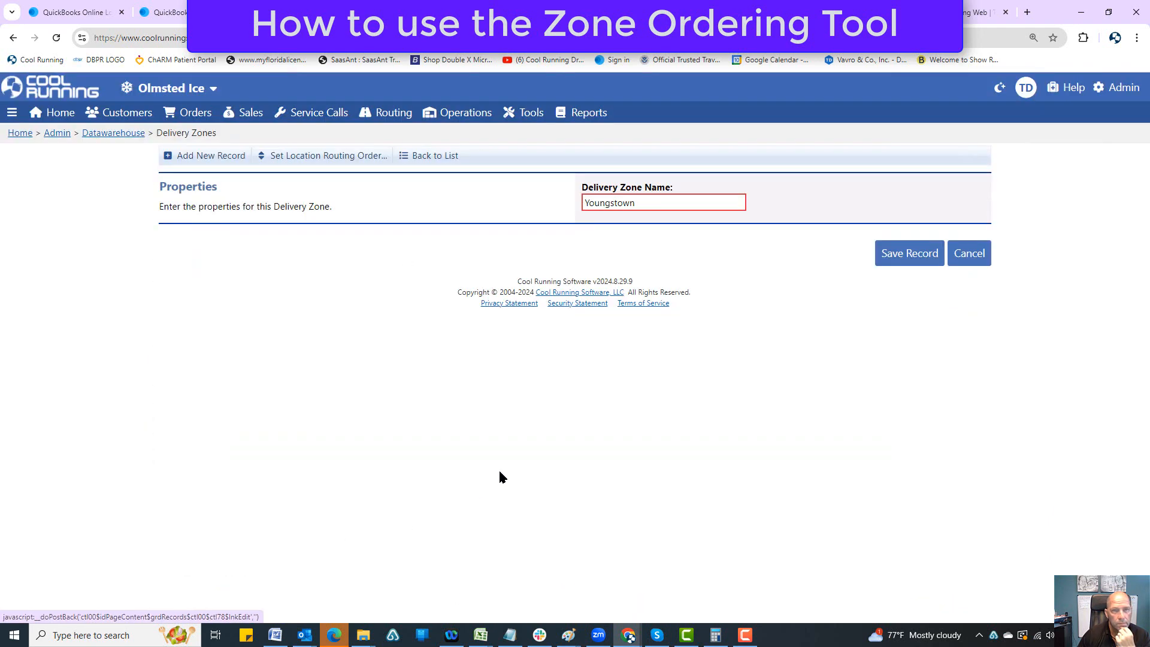
click(296, 157)
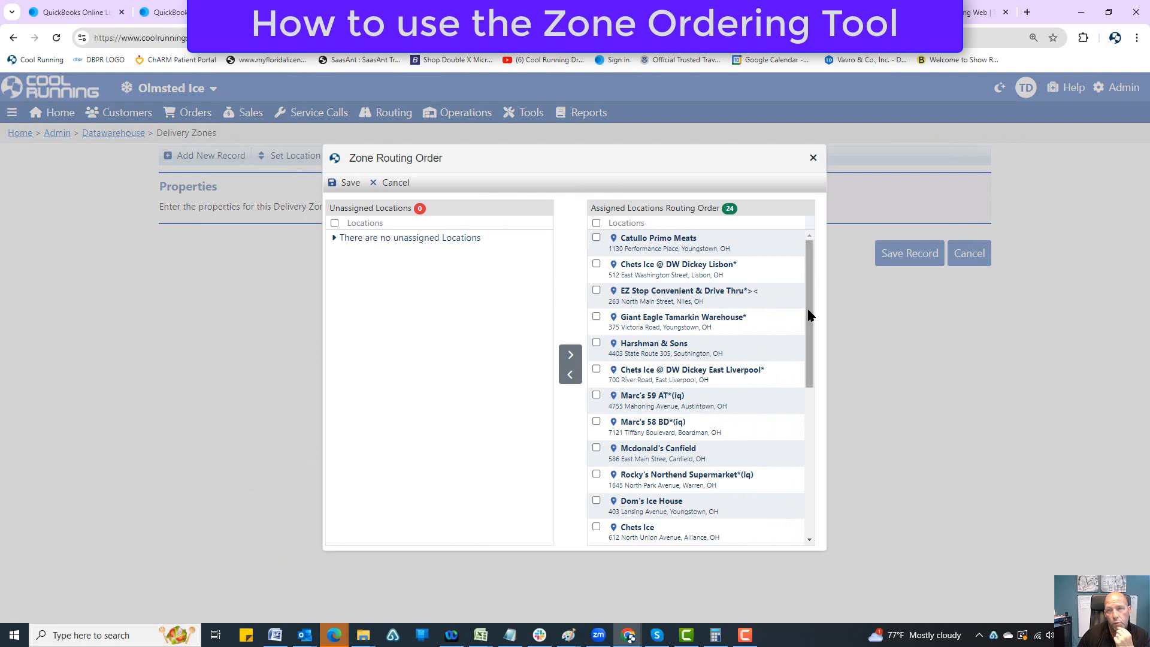
mouse_move(809, 314)
mouse_down()
mouse_move(821, 468)
mouse_move(811, 300)
mouse_up()
click(813, 158)
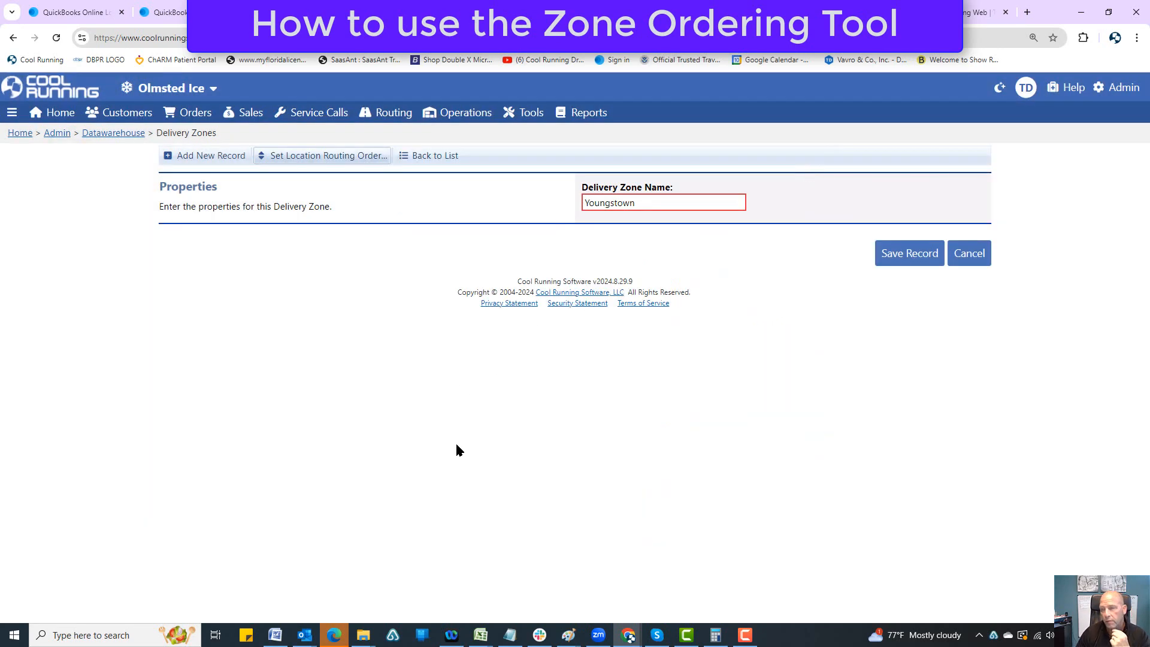